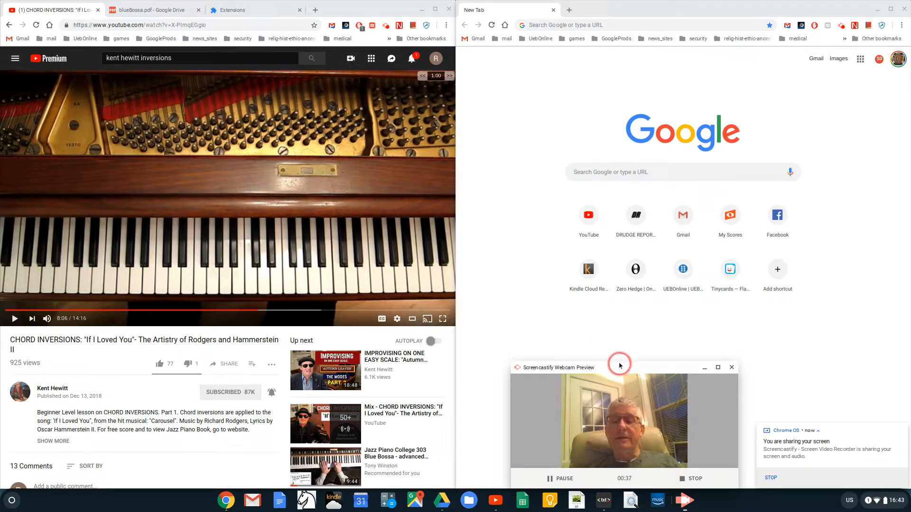
- Open noteflight.com in the empty browser tab and sign in with the prefilled account credentials
left_click_drag(617, 364, 319, 346)
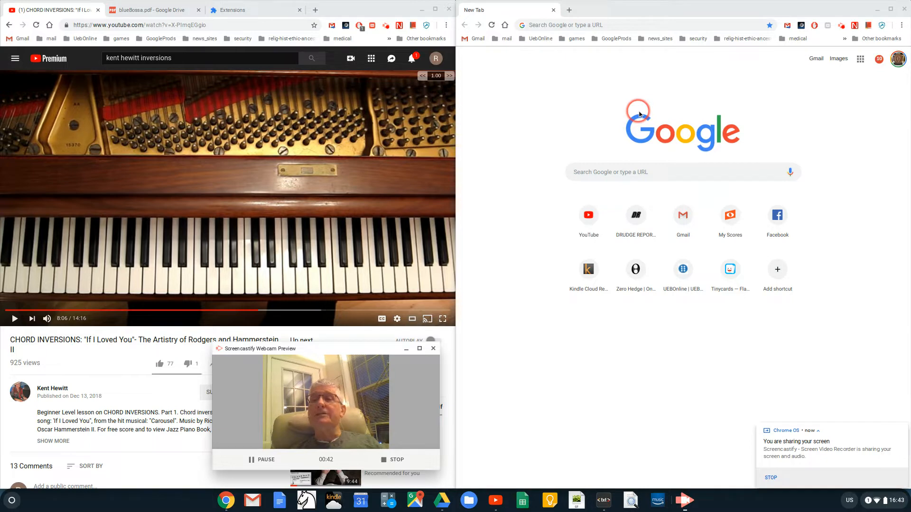
left_click(647, 24)
type("noteflight.com")
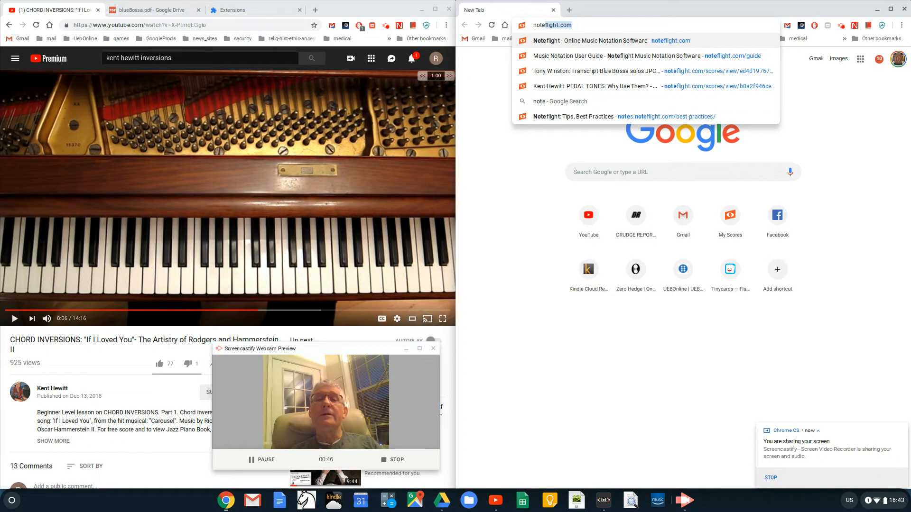
key("Return")
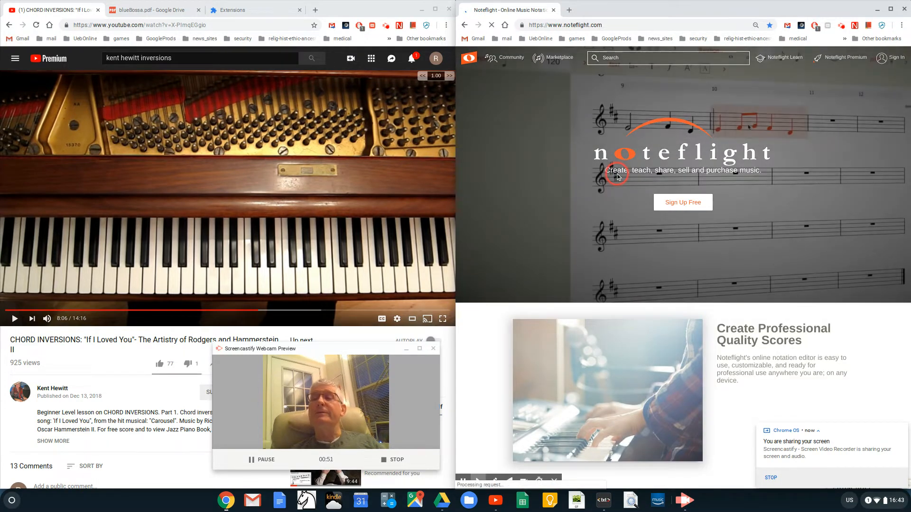
left_click(890, 58)
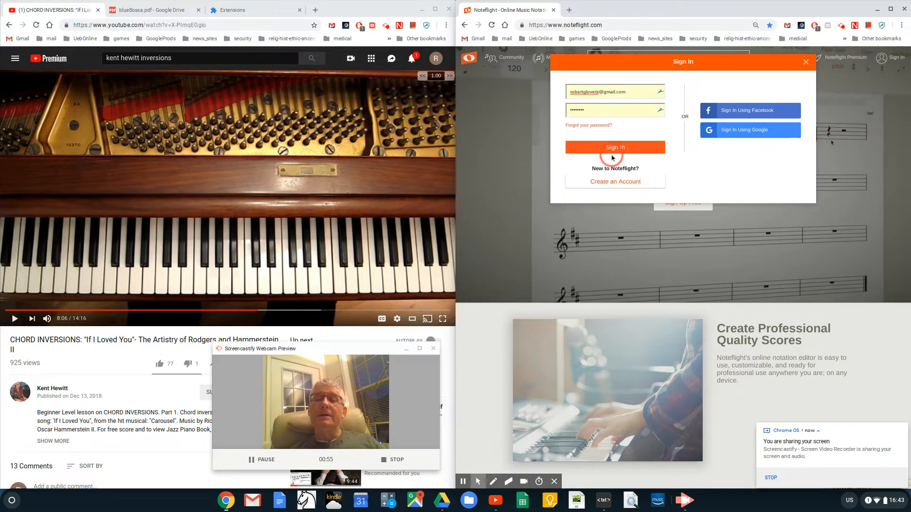
left_click(615, 148)
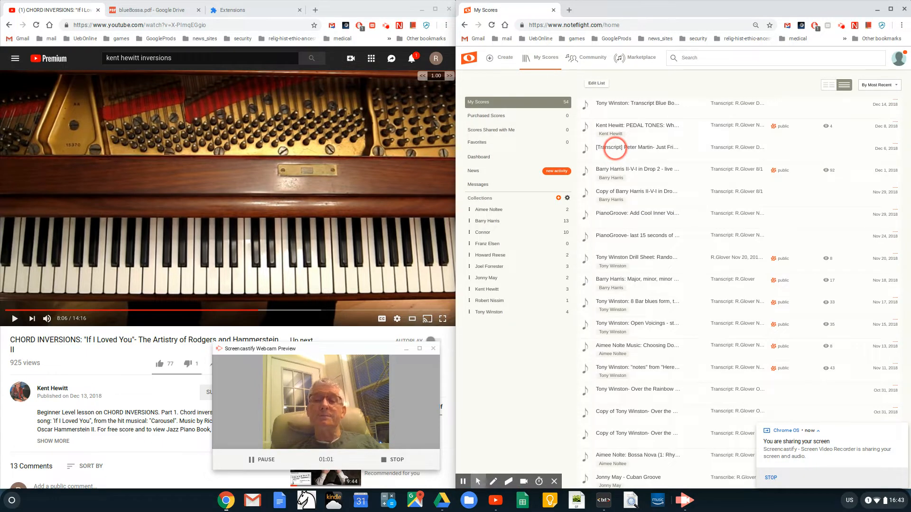
- Create a new score from the blank Piano score sheet
left_click(503, 61)
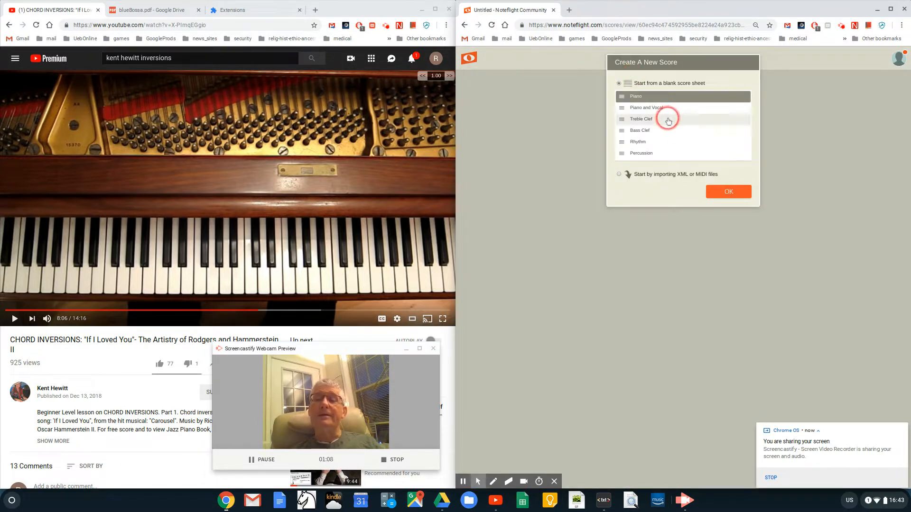
scroll(677, 129, "down", 5)
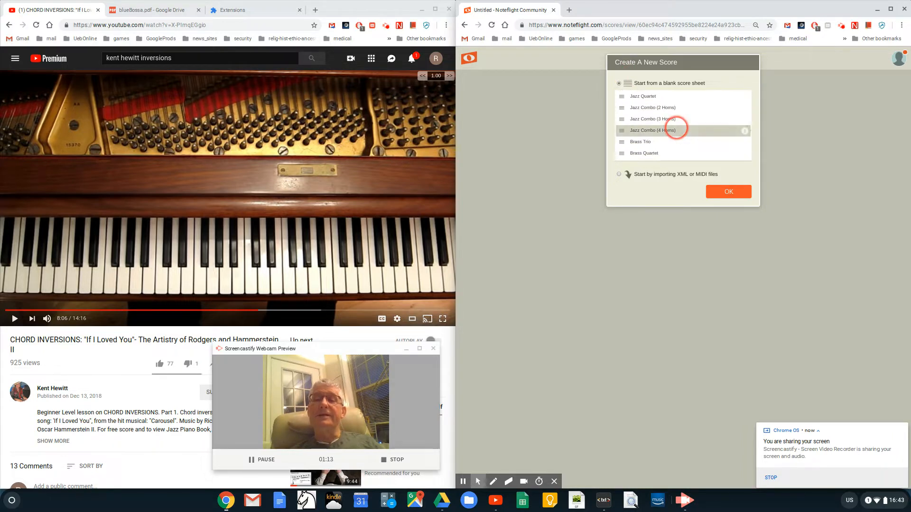
scroll(676, 128, "down", 3)
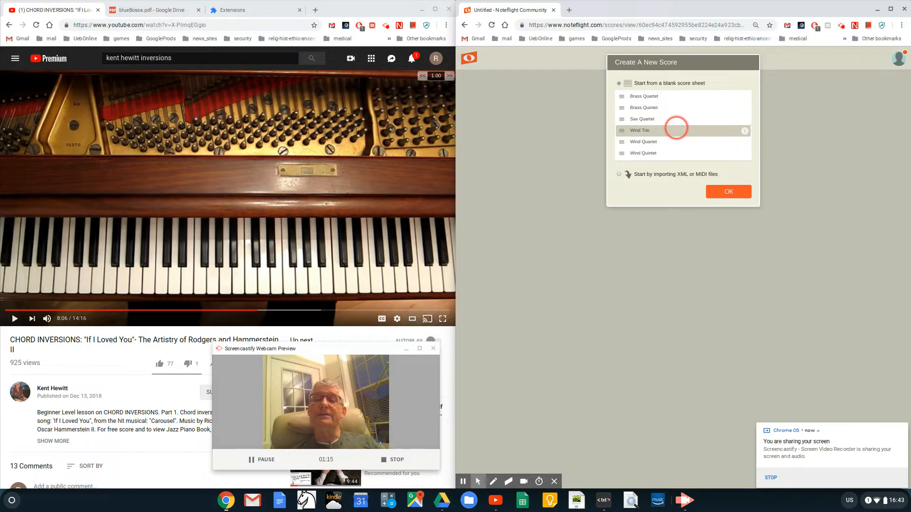
scroll(676, 128, "up", 8)
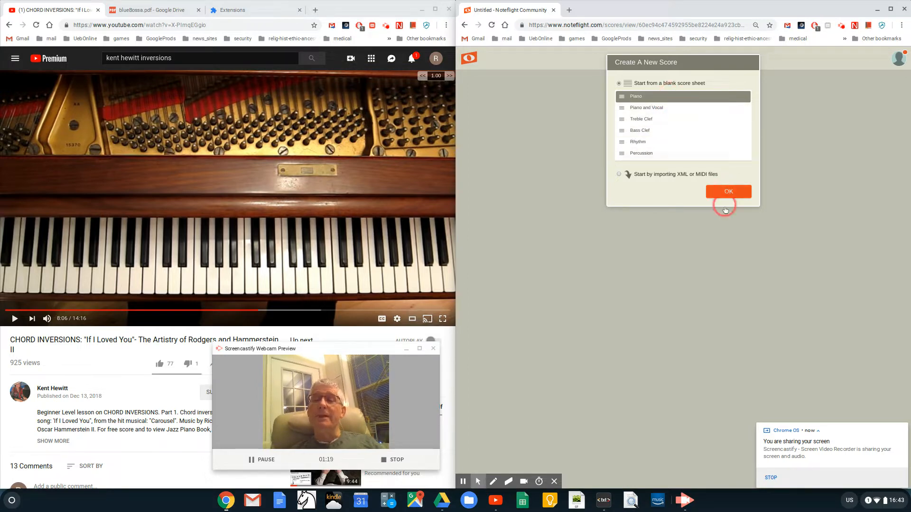
left_click(734, 191)
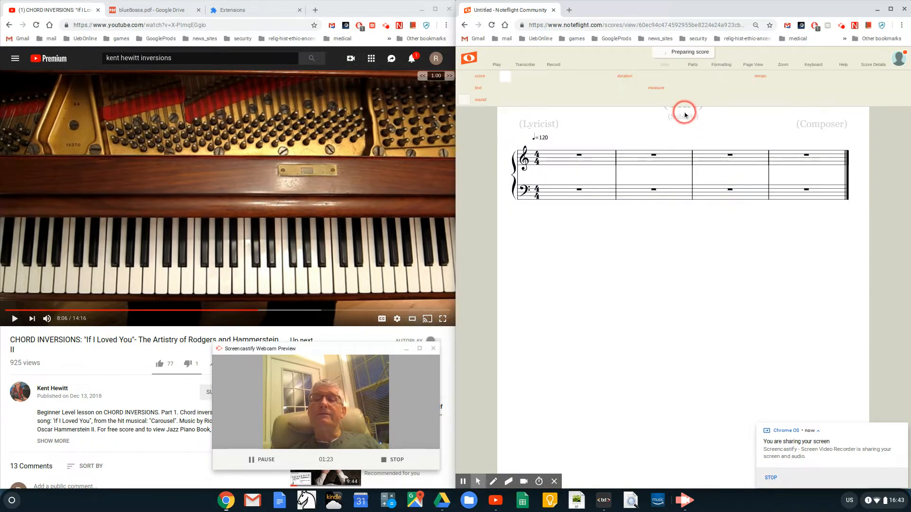
- Title the score with the pianist's full name followed by ": [Live Transcription] If I Loved You"
left_click(679, 141)
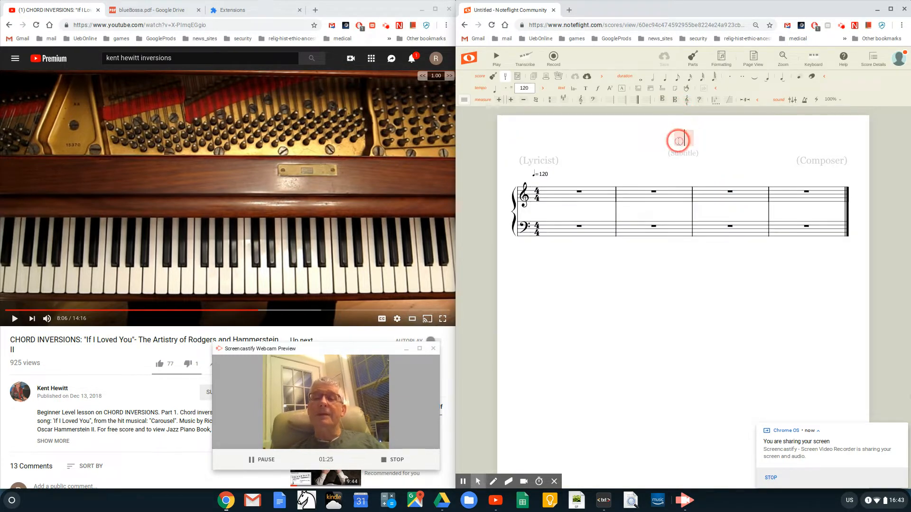
type("Kent")
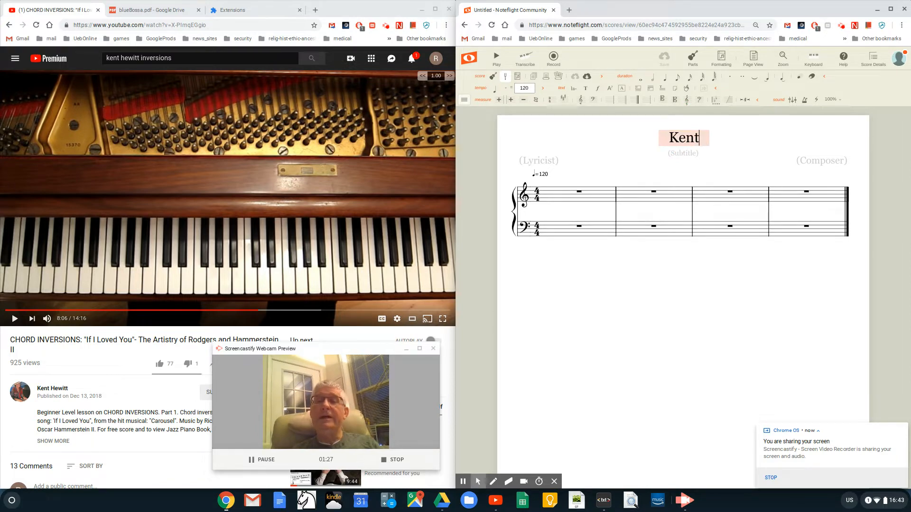
type(" Hewitt: ")
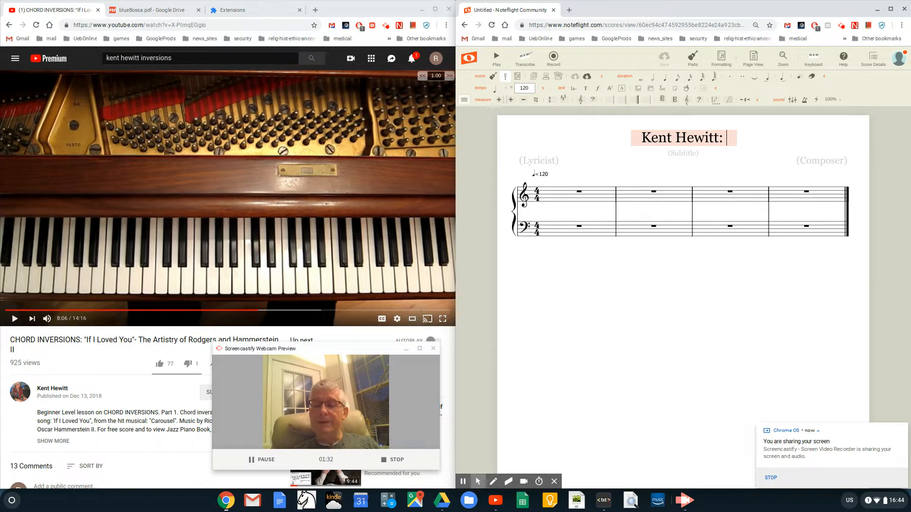
type("[Live T")
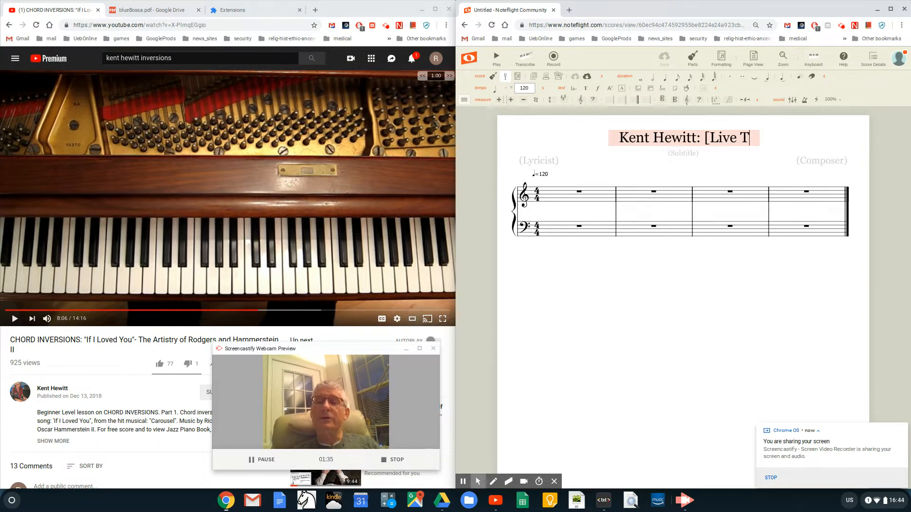
type("ranscription")
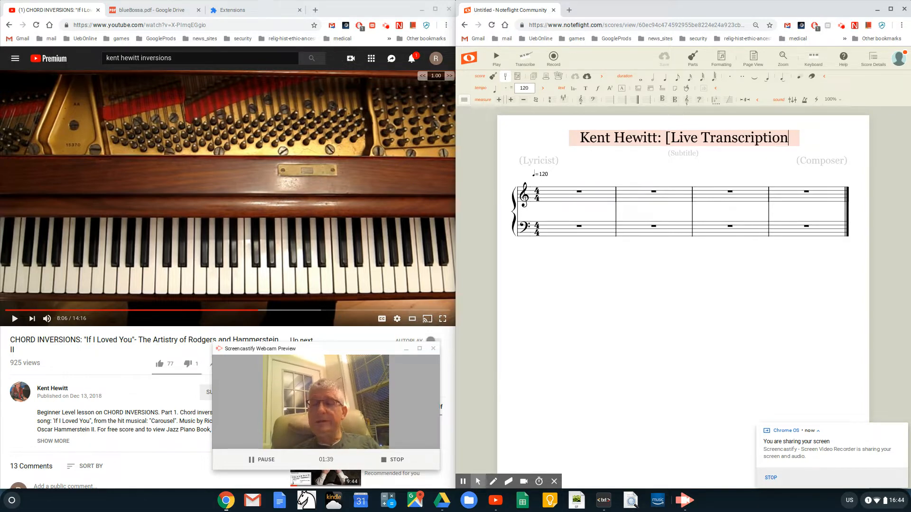
type("] ")
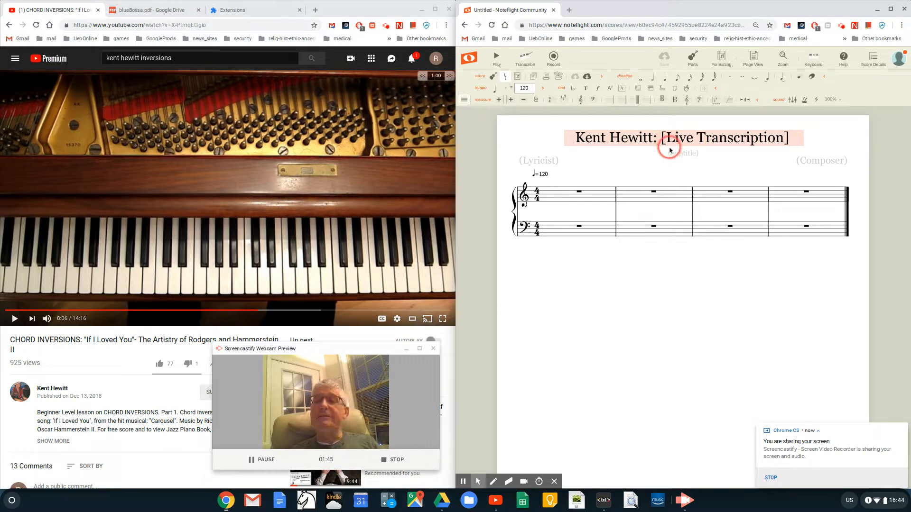
type("Iff")
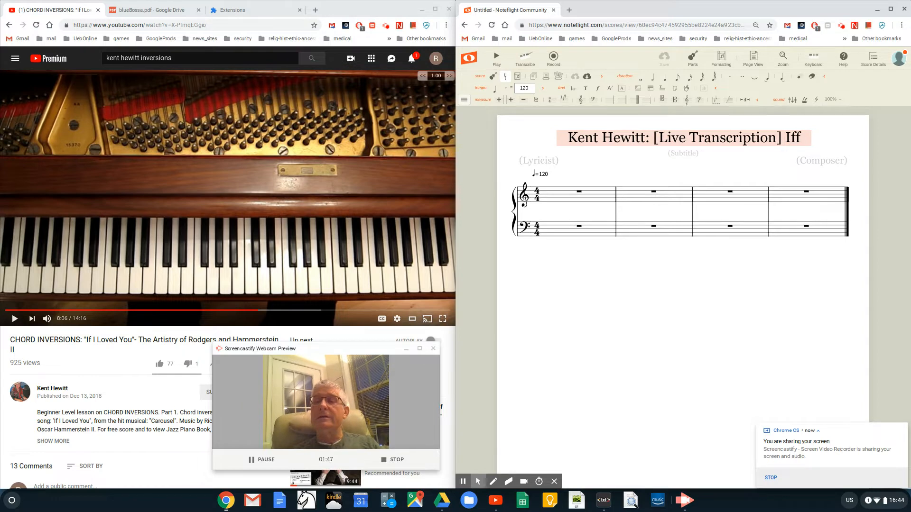
key("BackSpace")
type("I Love")
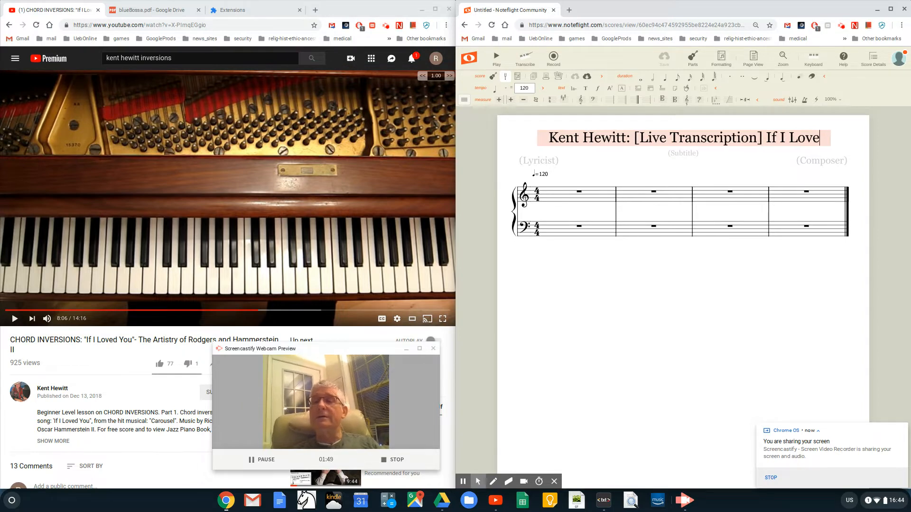
type("d You")
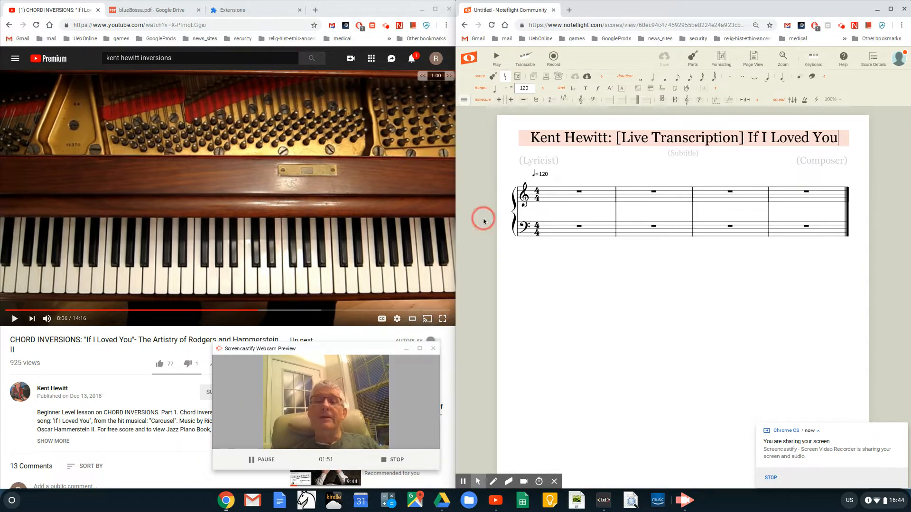
- Enter the pianist's full name as lyricist, and "Transcript:" with the transcriber's name and "Dec 14, 2018" as composer
left_click(538, 166)
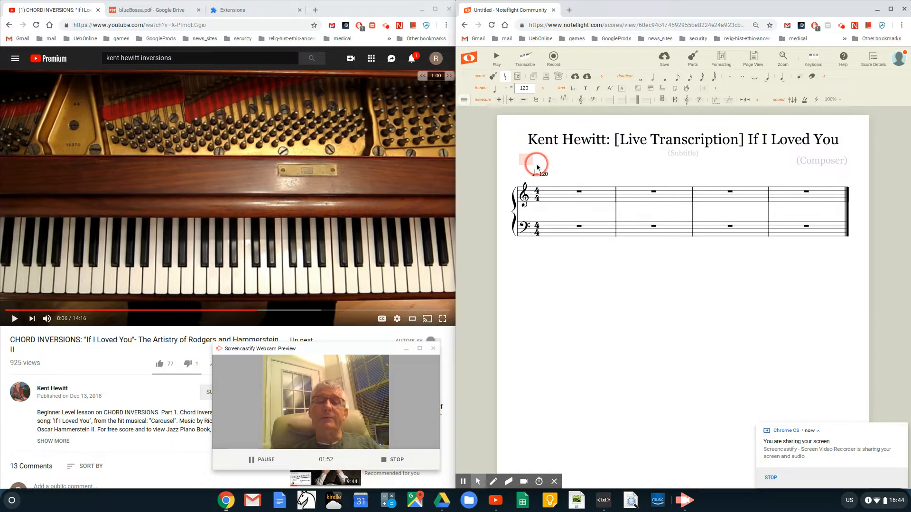
type("Kent Hewitt")
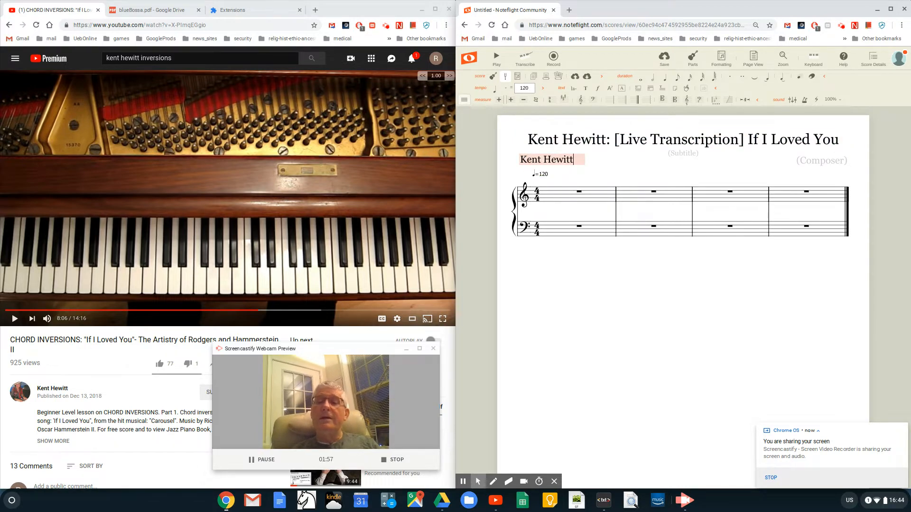
left_click(822, 162)
type("Tran")
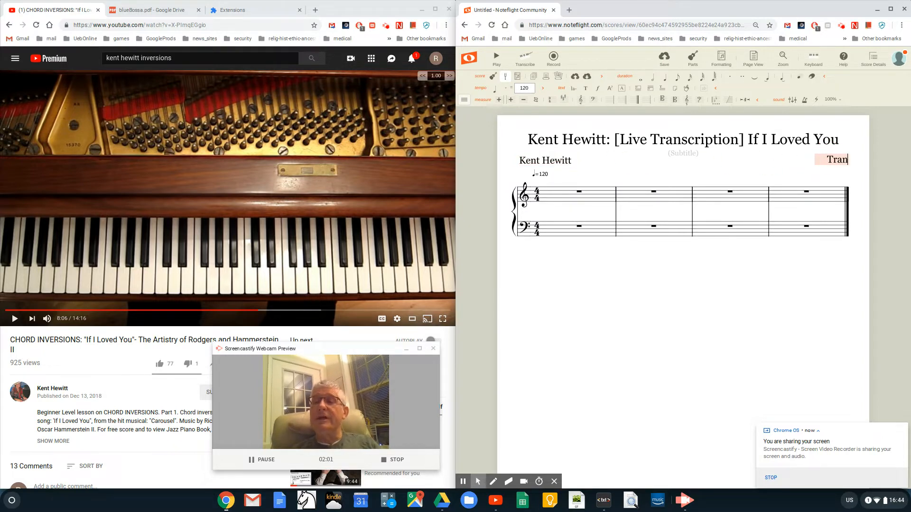
type("script:  ")
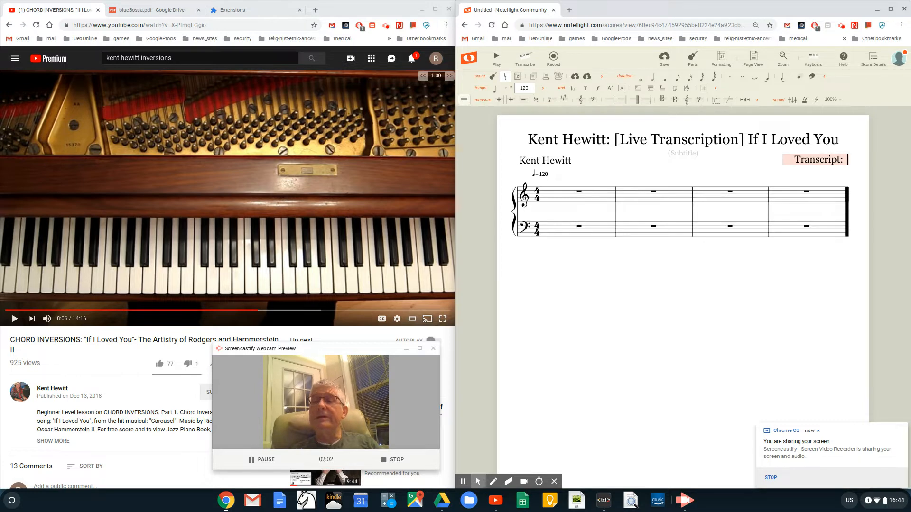
type("R.Glover Dev 1")
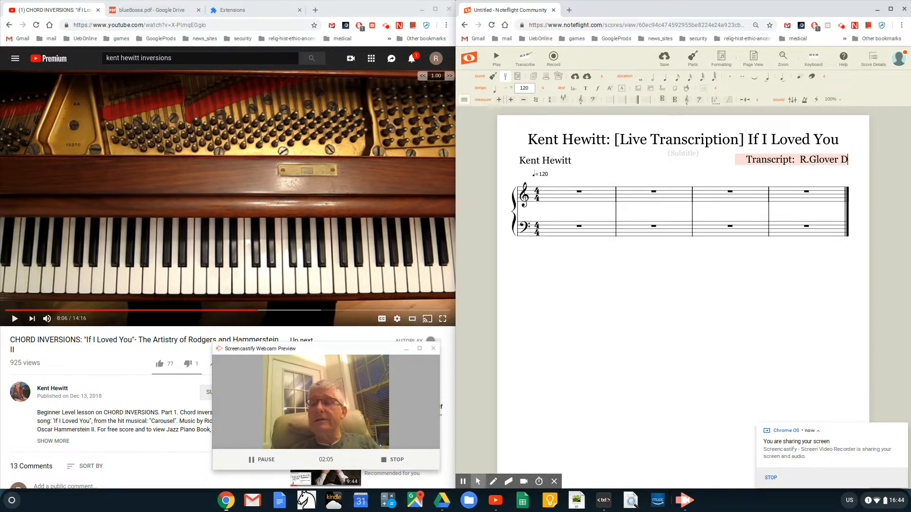
key("BackSpace")
key("BackSpace")
key("BackSpace")
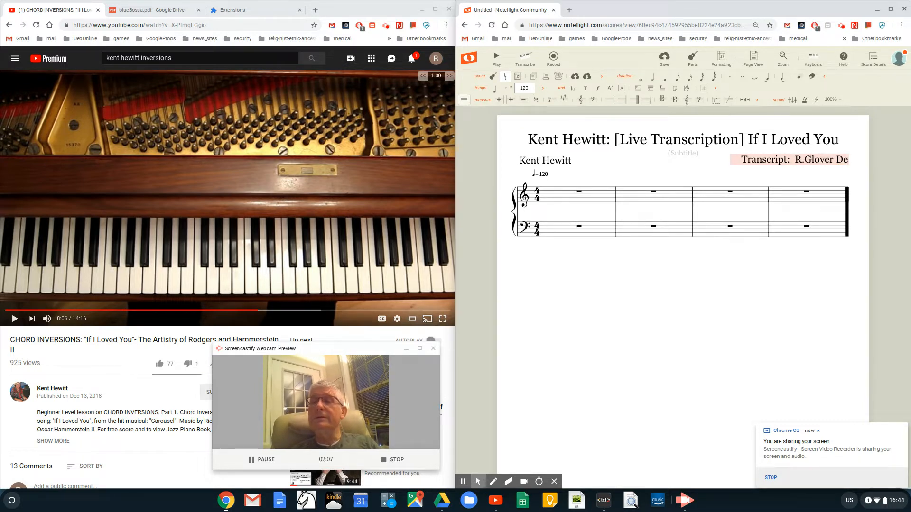
type("c 14,")
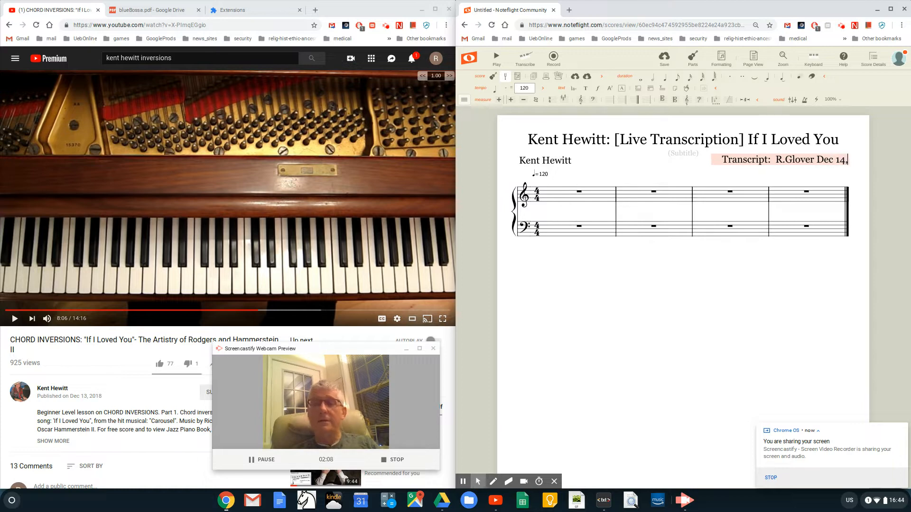
type(" 2018")
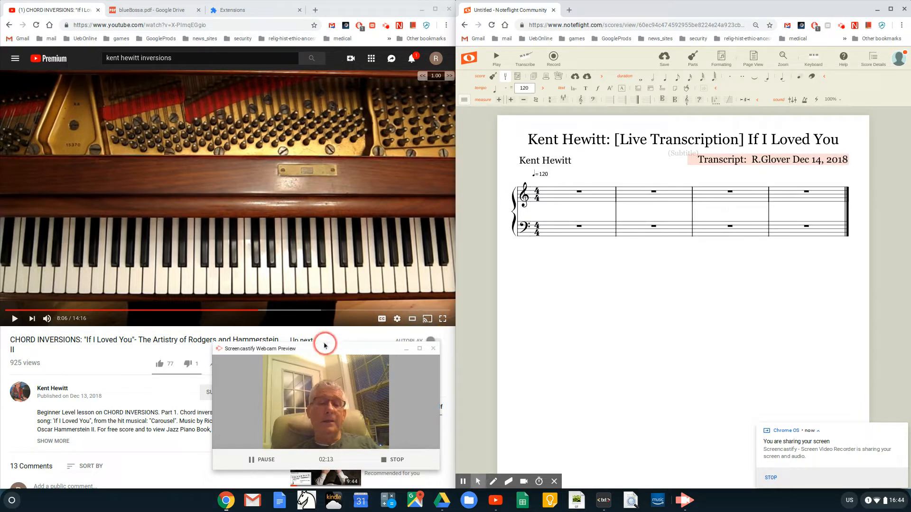
- Copy the share link of the "If I Loved You" chord inversions video on YouTube, without a start time
left_click_drag(325, 348, 572, 306)
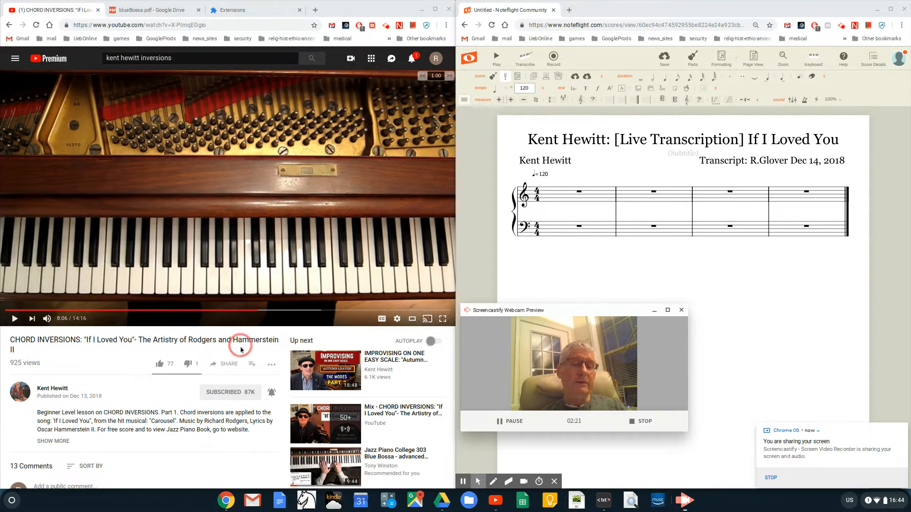
left_click(230, 365)
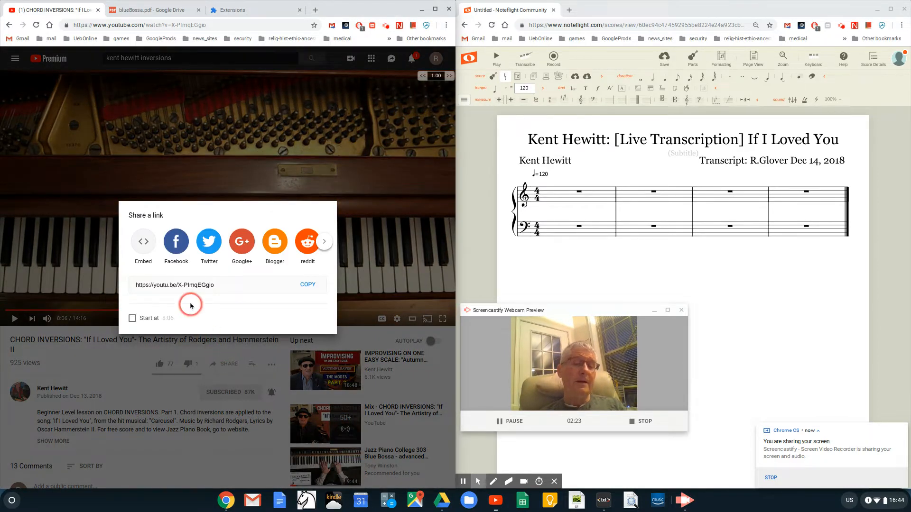
left_click(308, 285)
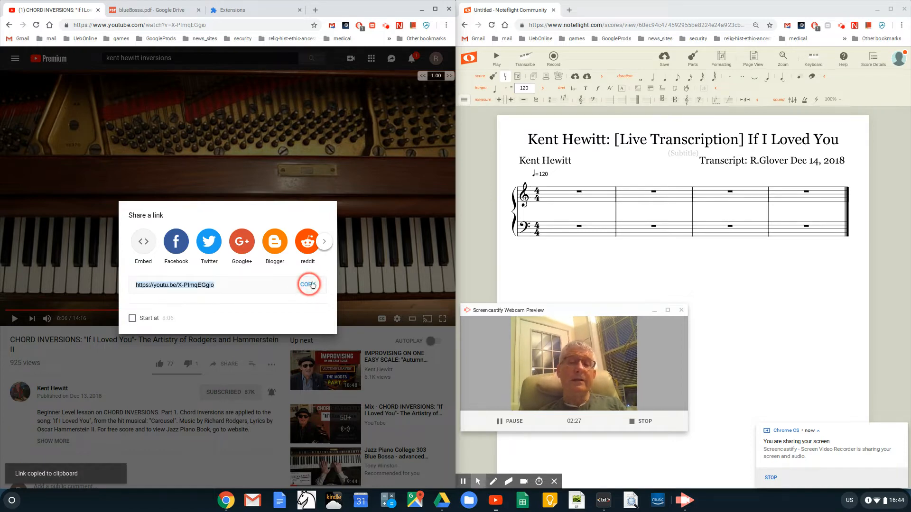
left_click(119, 359)
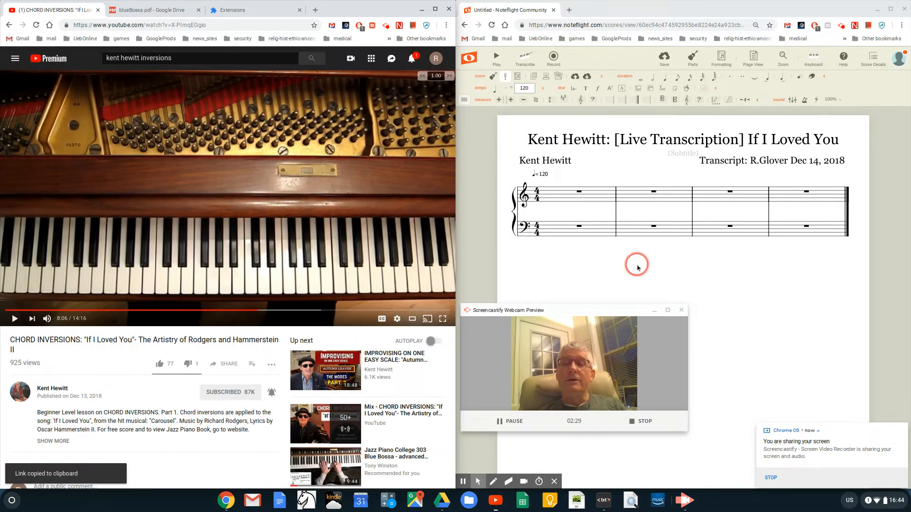
- Set the score's subtitle in Noteflight to "Original YouTube video:" followed by the copied video link
left_click(682, 152)
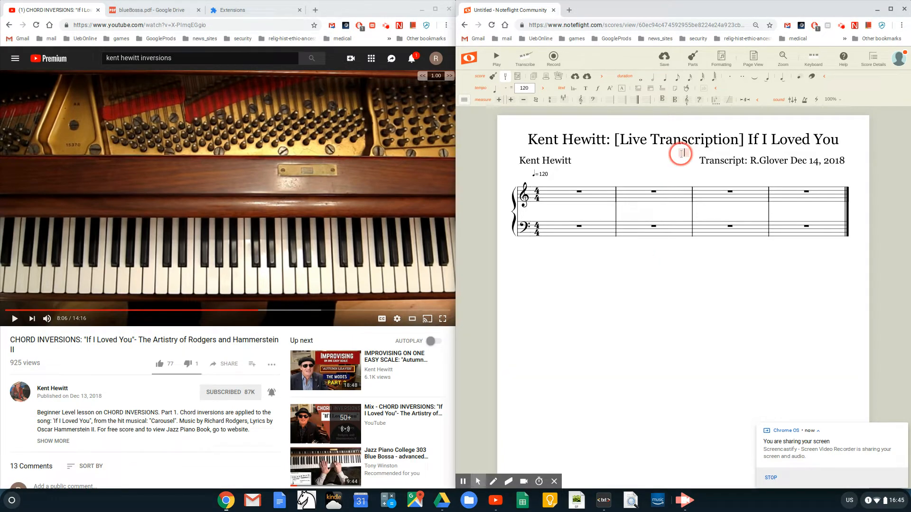
type("Original You")
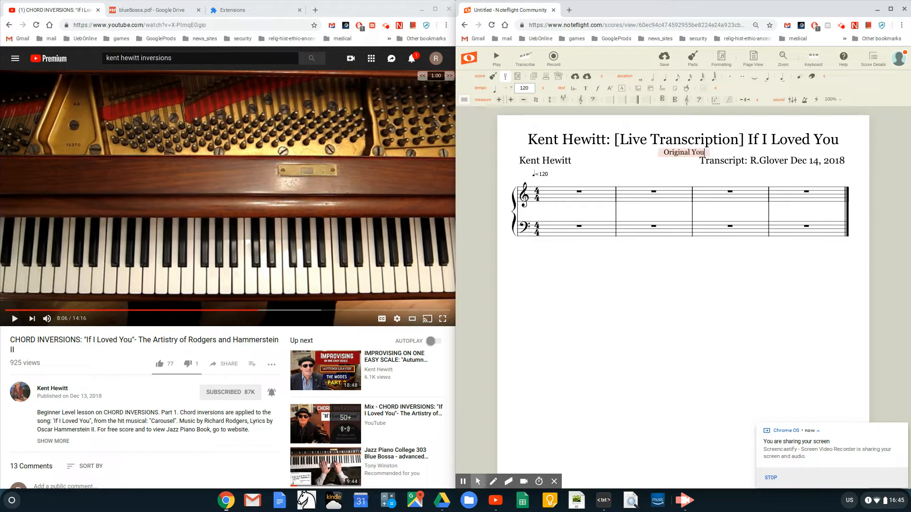
type("Tube vg")
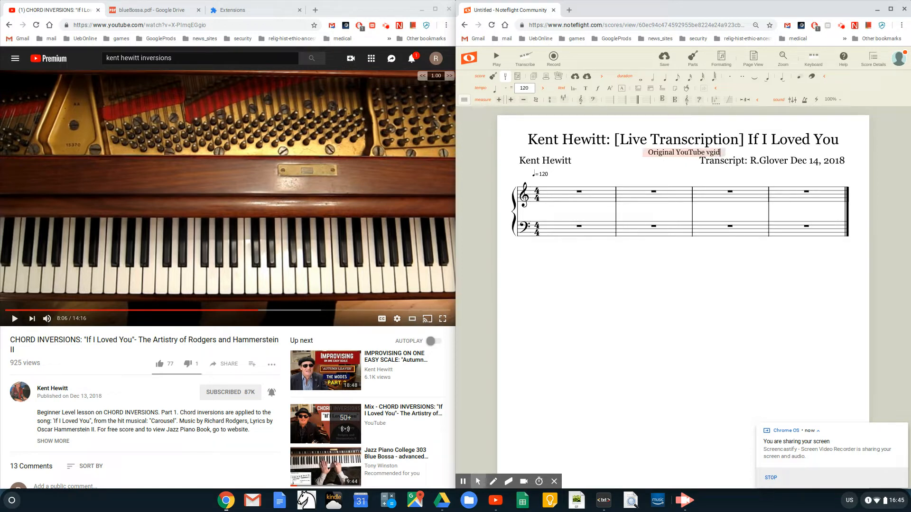
key("BackSpace")
type("ideo:")
key("ctrl+v")
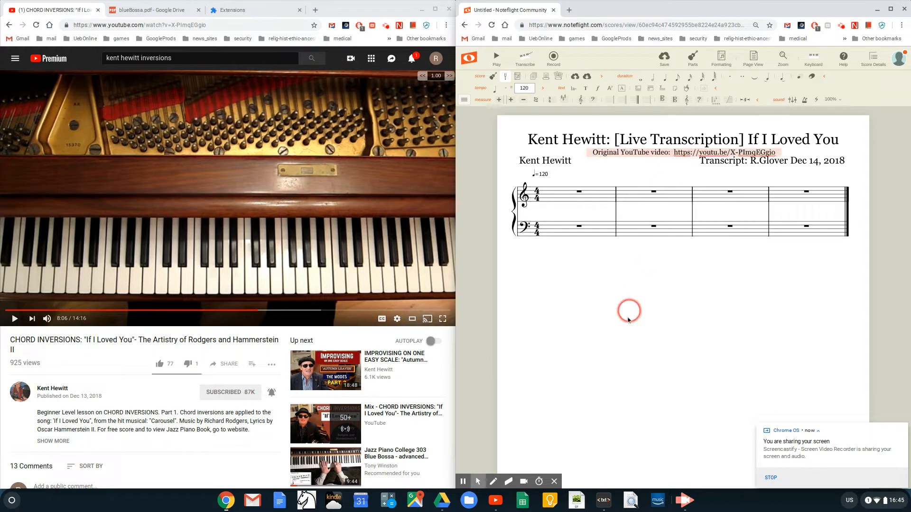
- Copy the video title 'CHORD INVERSIONS: "If I Loved You"- The Artistry of Rodgers and Hammerstein' into the score's copyright line
left_click(622, 339)
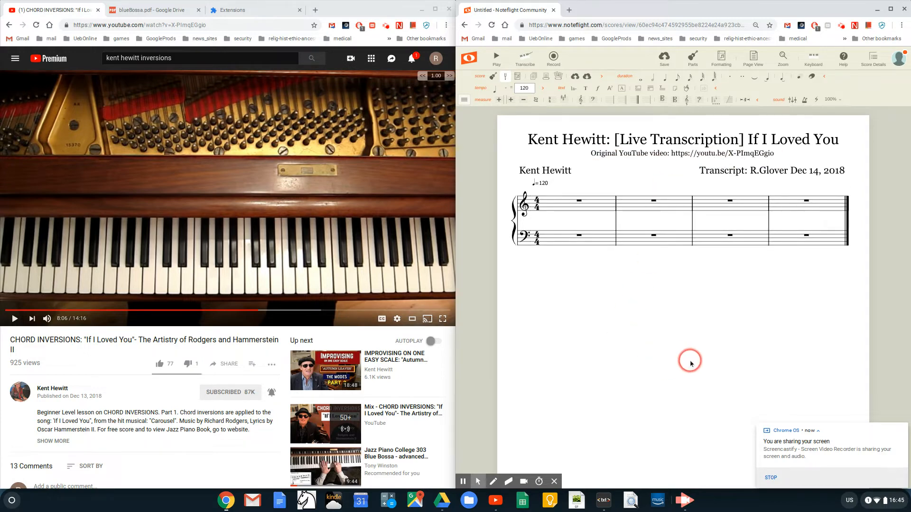
scroll(691, 363, "down", 3)
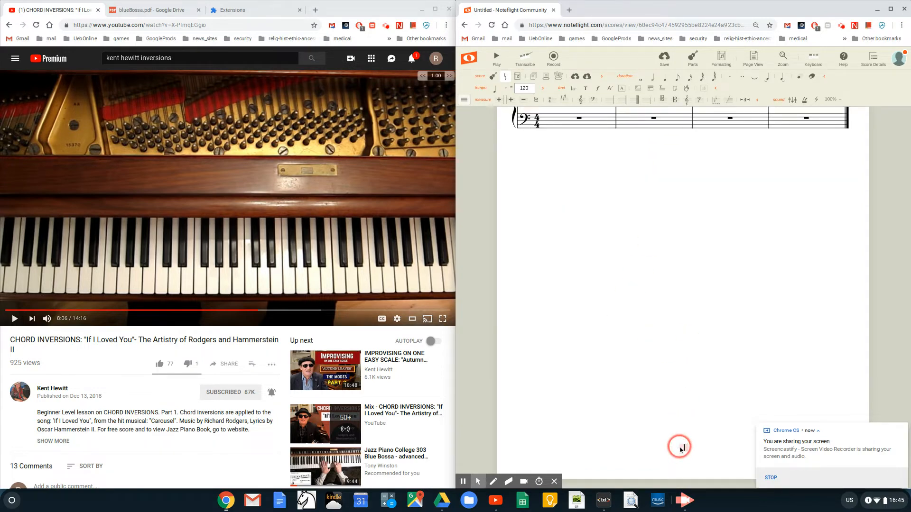
scroll(663, 358, "up", 3)
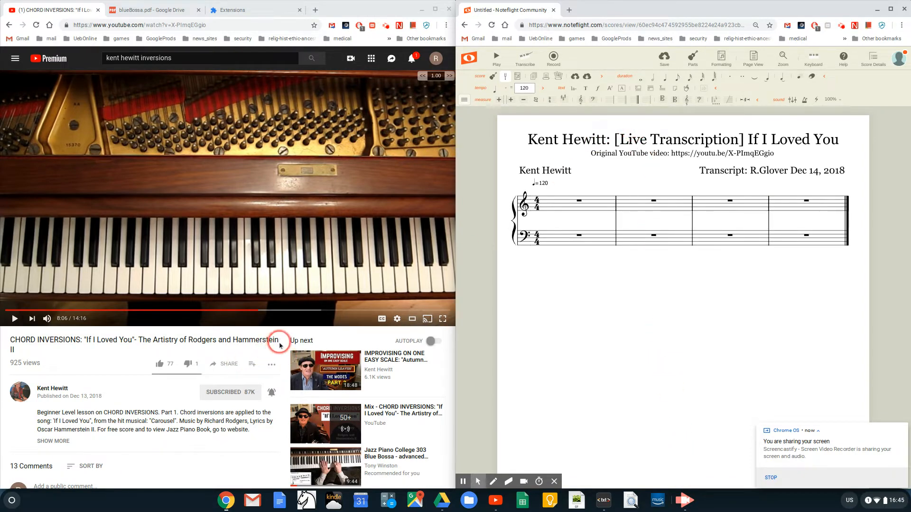
left_click_drag(281, 344, 93, 333)
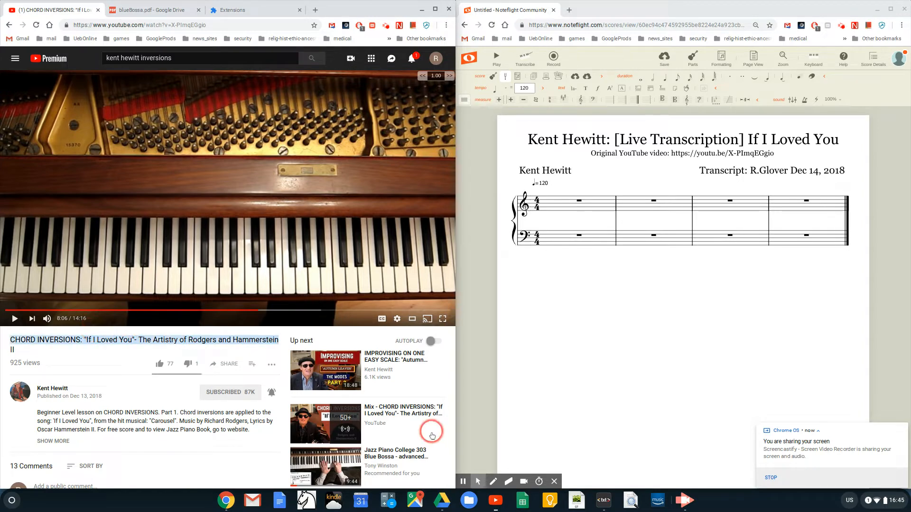
scroll(650, 471, "down", 1)
scroll(679, 469, "down", 1)
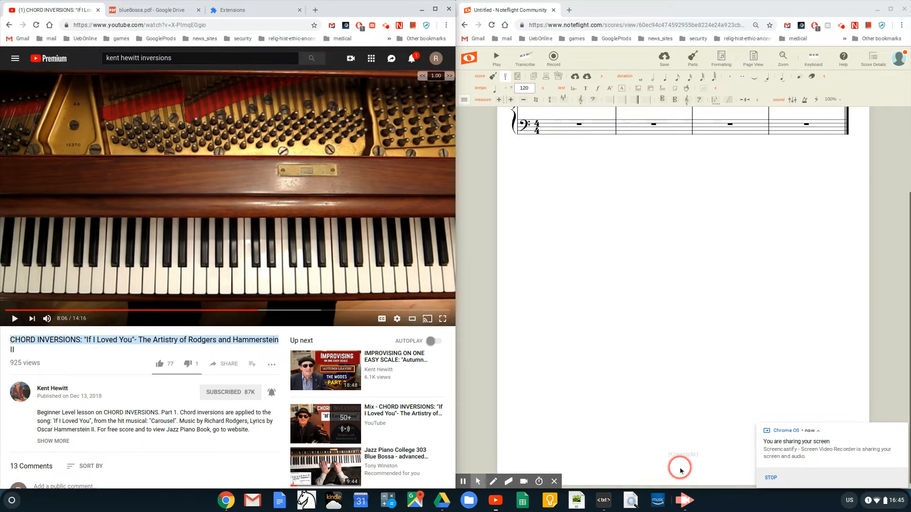
left_click(681, 457)
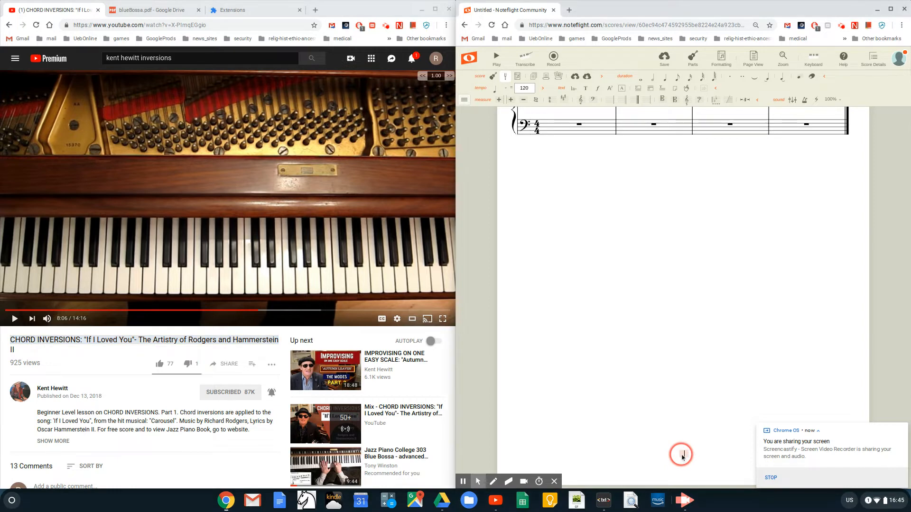
key("ctrl+v")
left_click(713, 305)
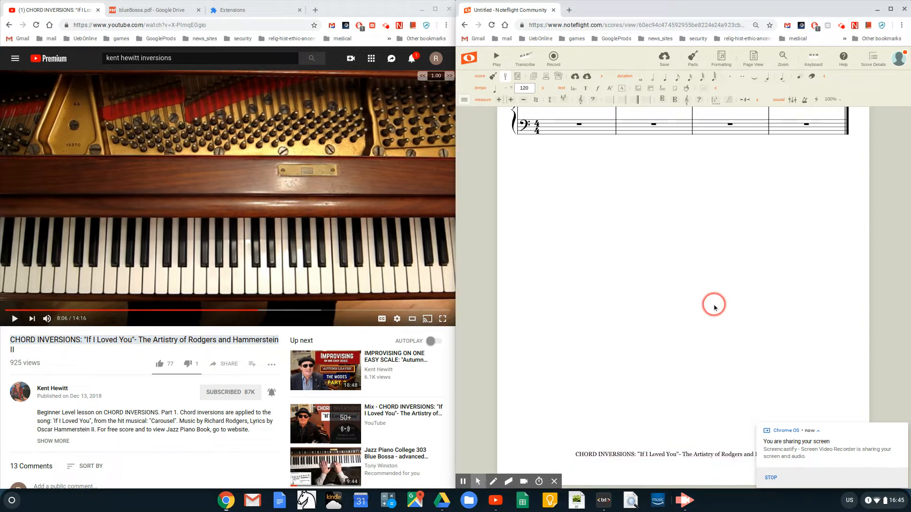
- Set the full score's formatting to show the copyright on all pages
left_click(465, 100)
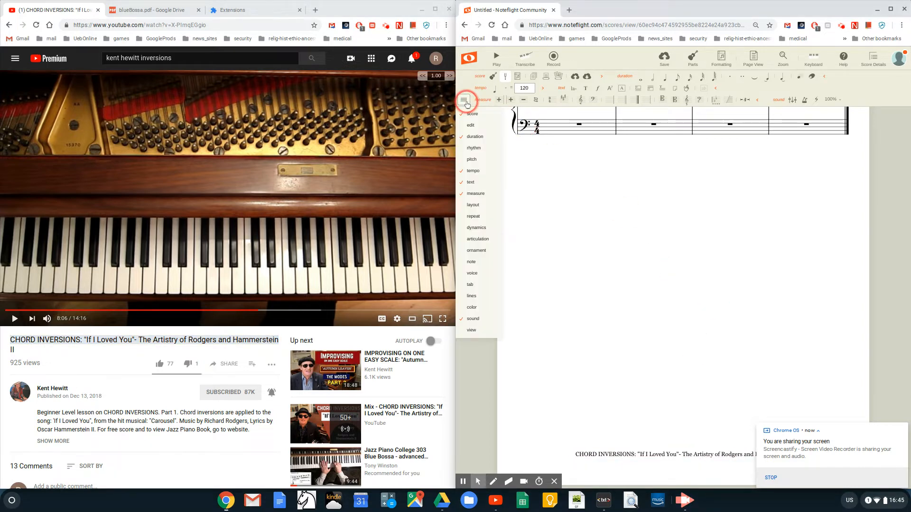
mouse_move(473, 114)
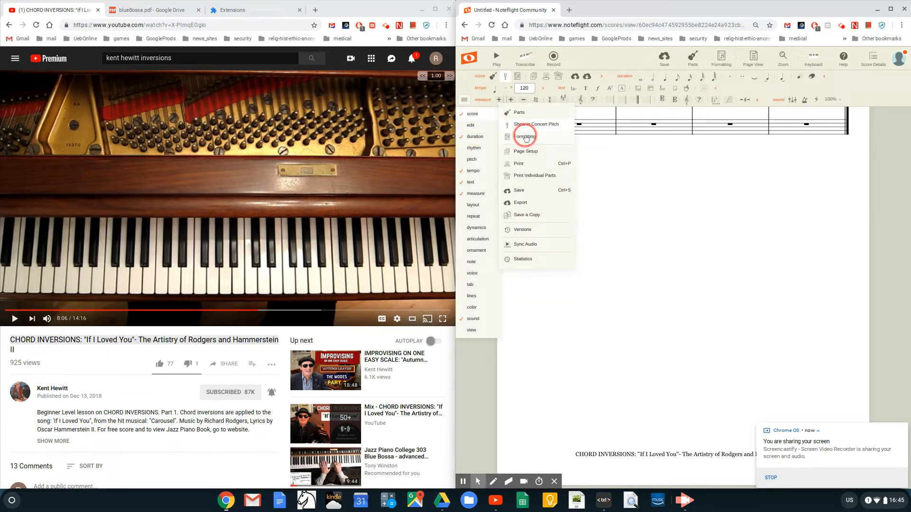
left_click(526, 137)
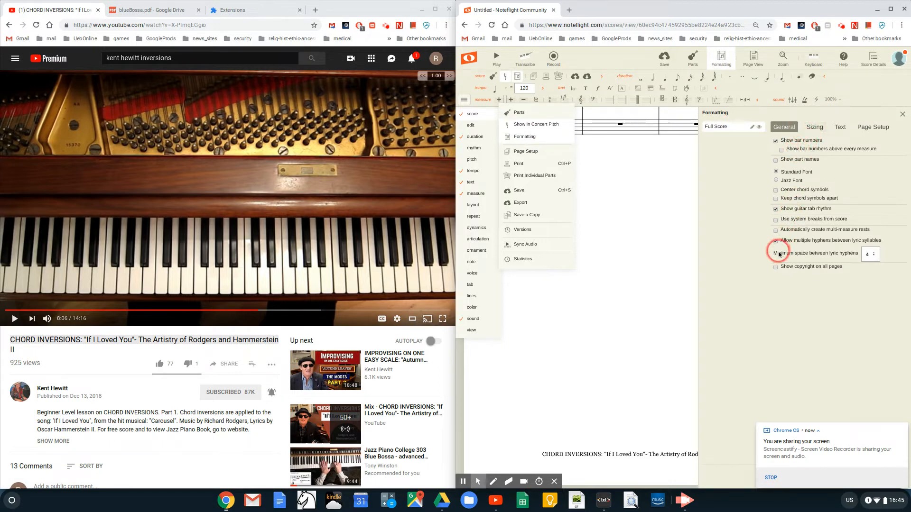
left_click(775, 267)
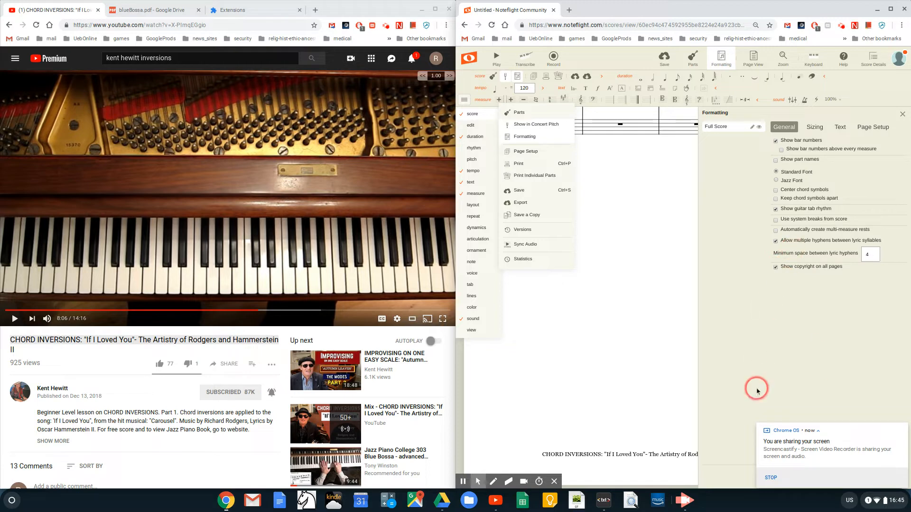
left_click(900, 429)
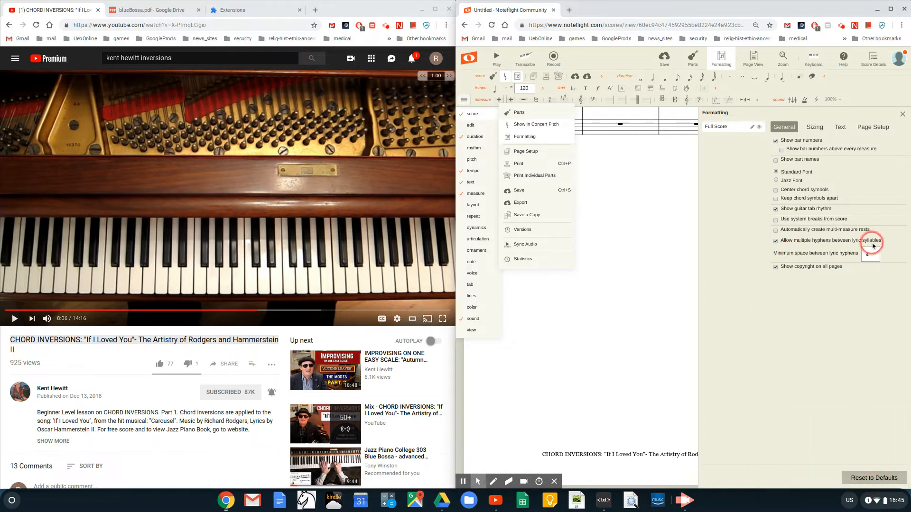
left_click(903, 115)
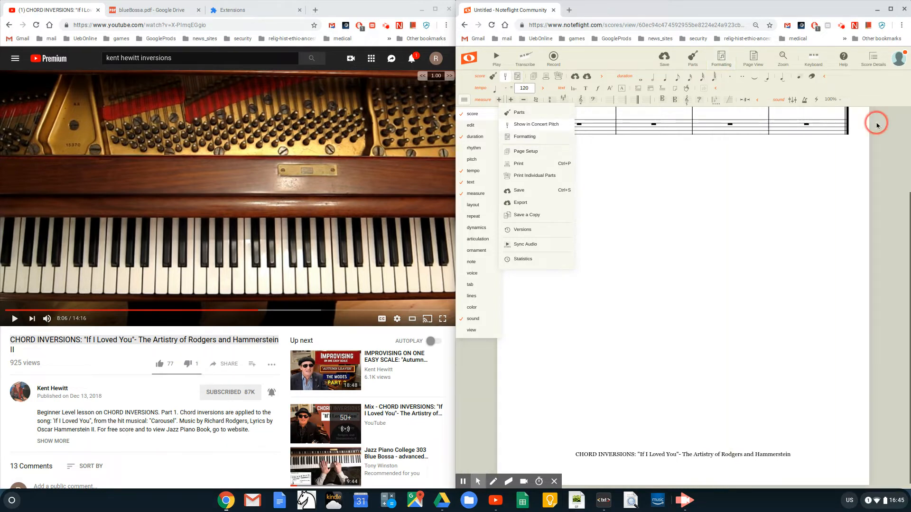
left_click(465, 101)
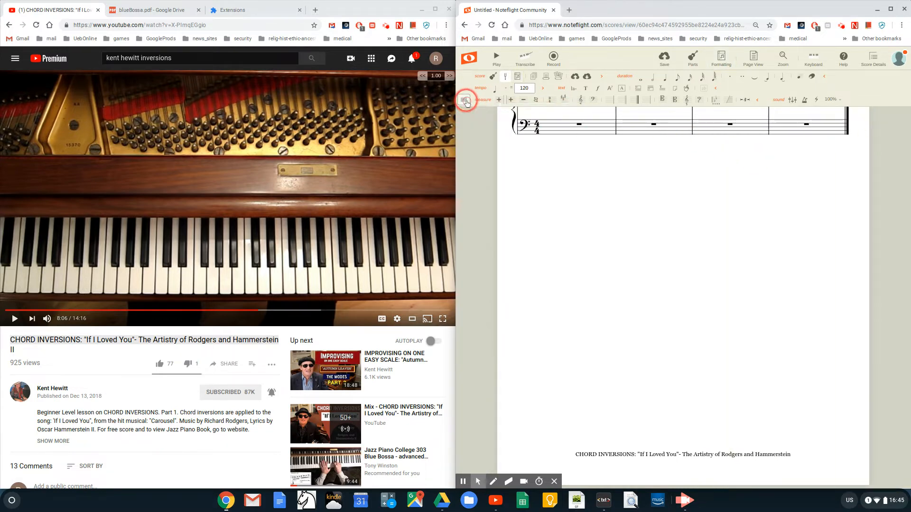
- Examine the YouTube Playback Speed Control entry among Chrome's extensions, and return to the video and the start of the score
left_click(234, 236)
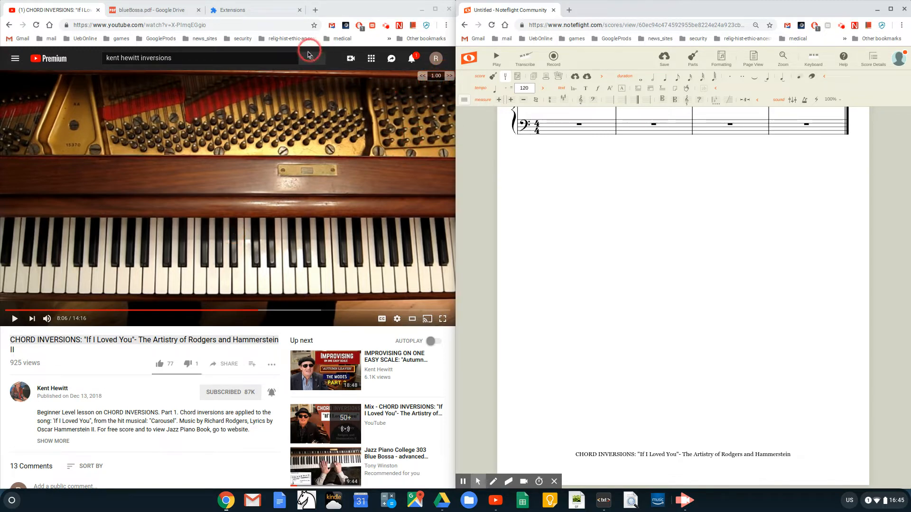
left_click(248, 10)
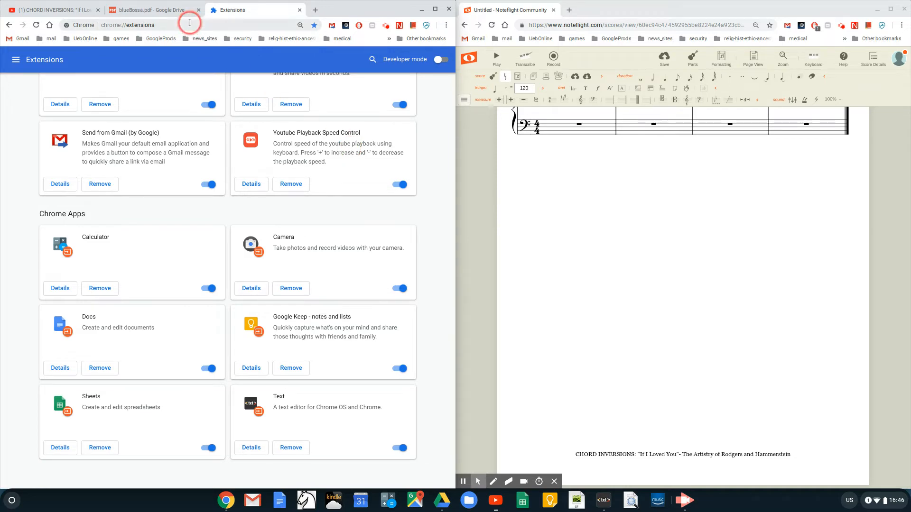
left_click(79, 10)
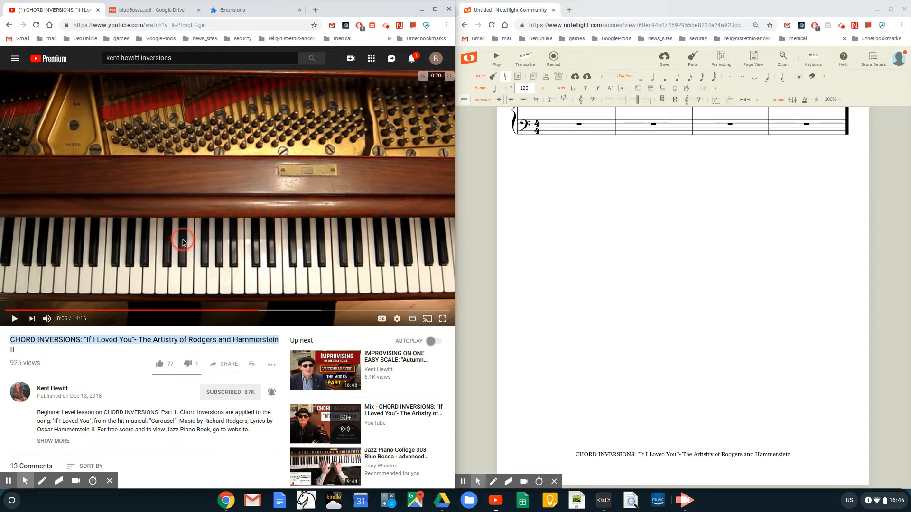
scroll(598, 260, "up", 3)
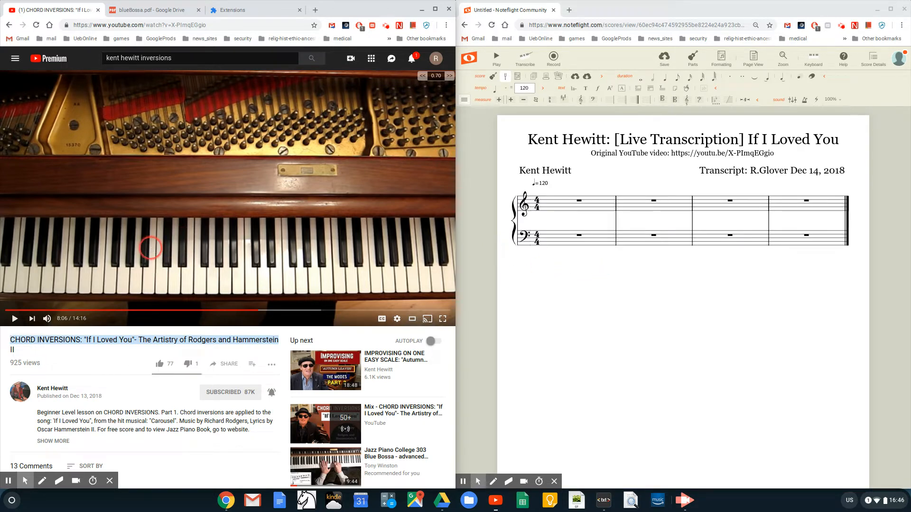
- Play the lesson video, raise its playback speed to 1.40, return it to 1.00, and pause at 8:42
left_click(150, 235)
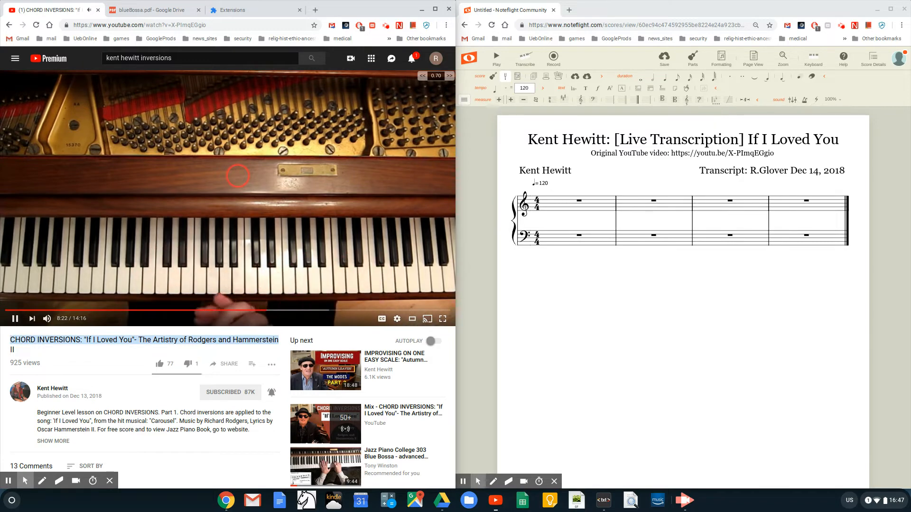
left_click(448, 75)
left_click(449, 76)
left_click(448, 76)
left_click(449, 76)
left_click(449, 76)
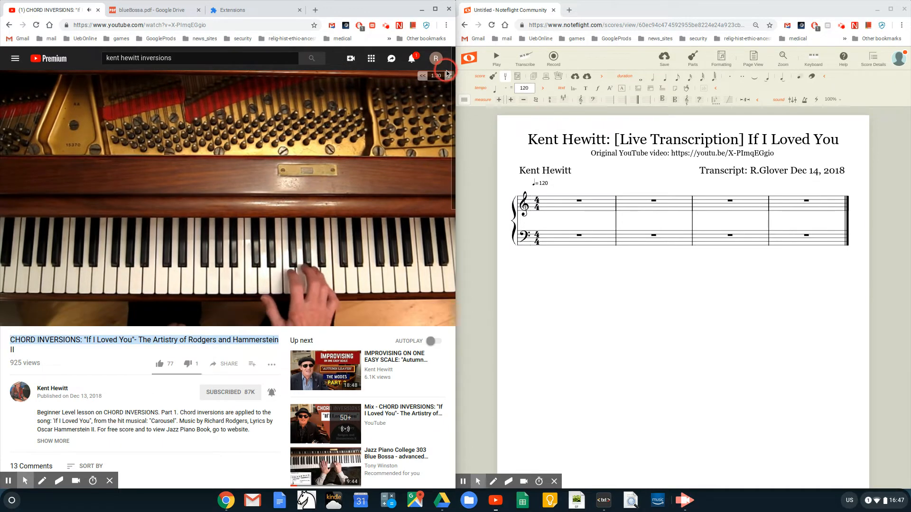
left_click(449, 77)
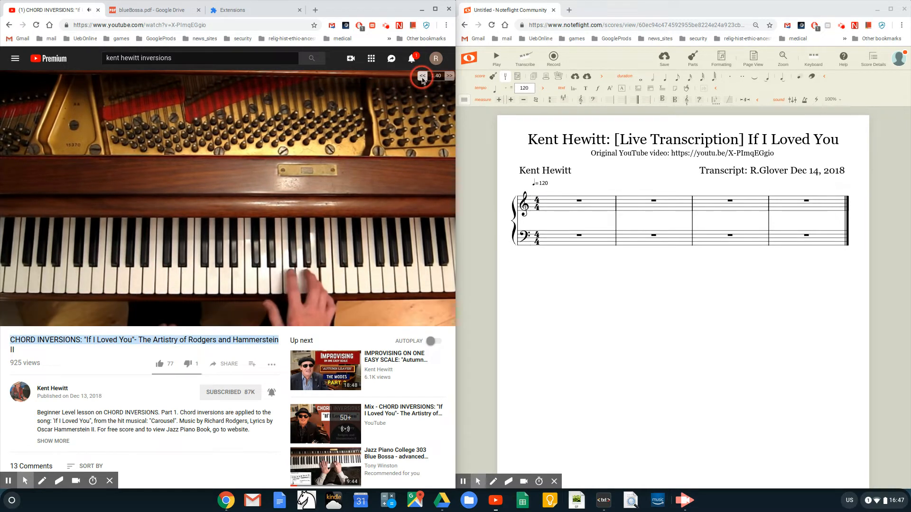
left_click(422, 76)
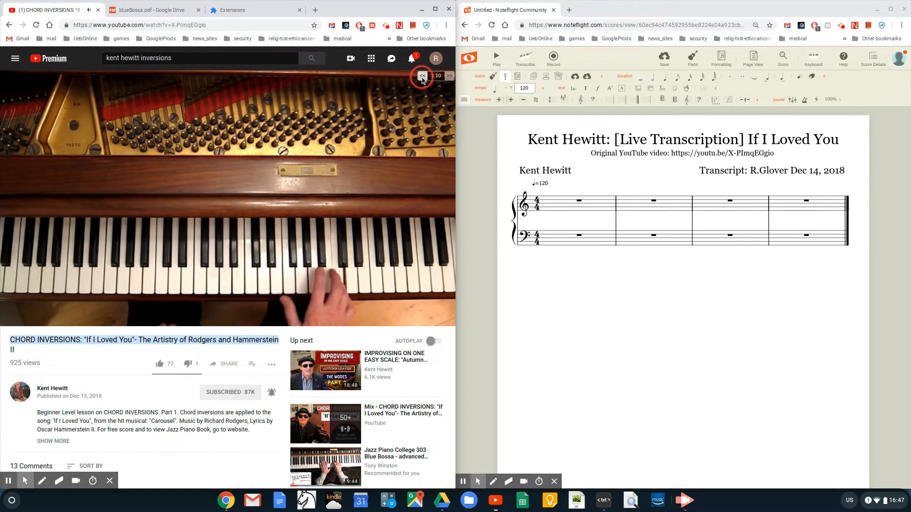
left_click(321, 210)
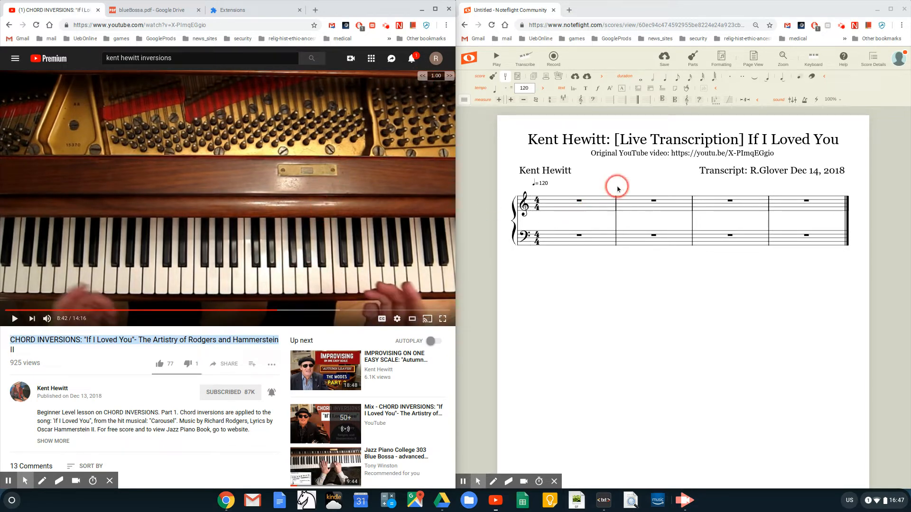
- Show the on-screen piano keyboard and enter quarter notes C4, E4, A4, A4 in the treble staff's first measure
left_click(812, 57)
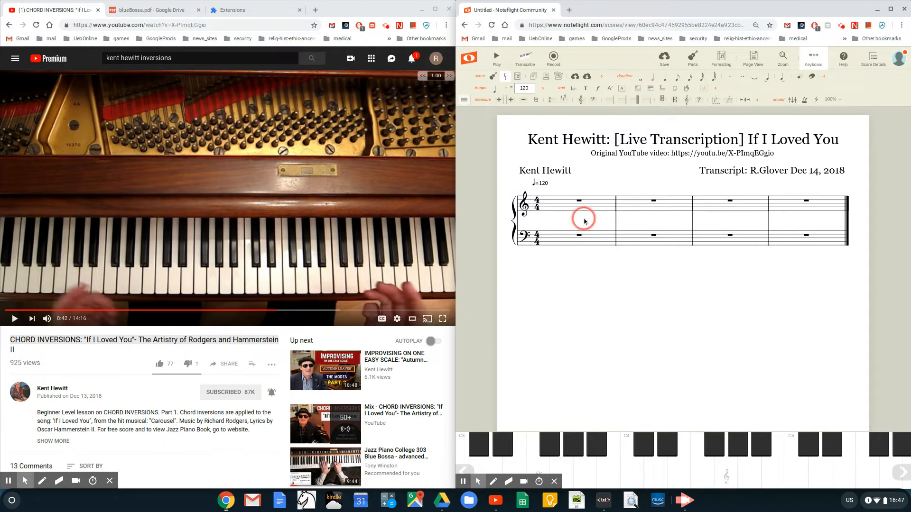
left_click(579, 201)
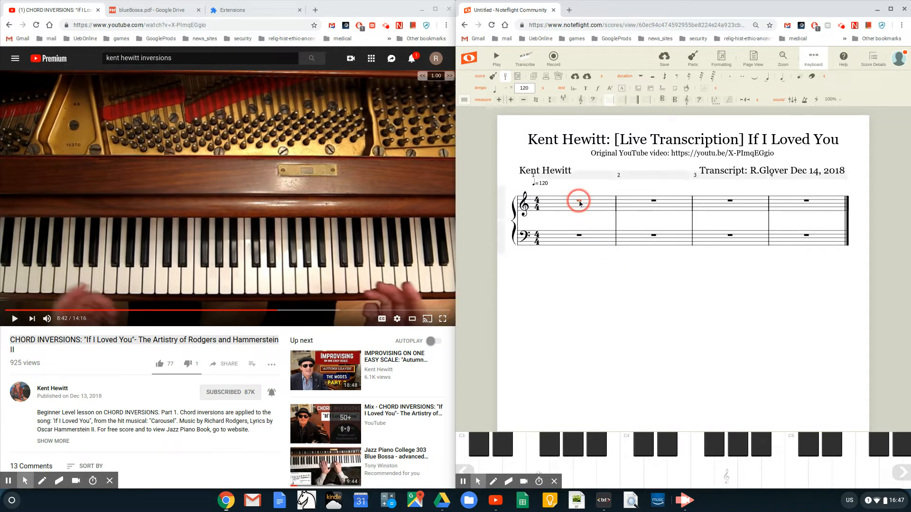
key("5")
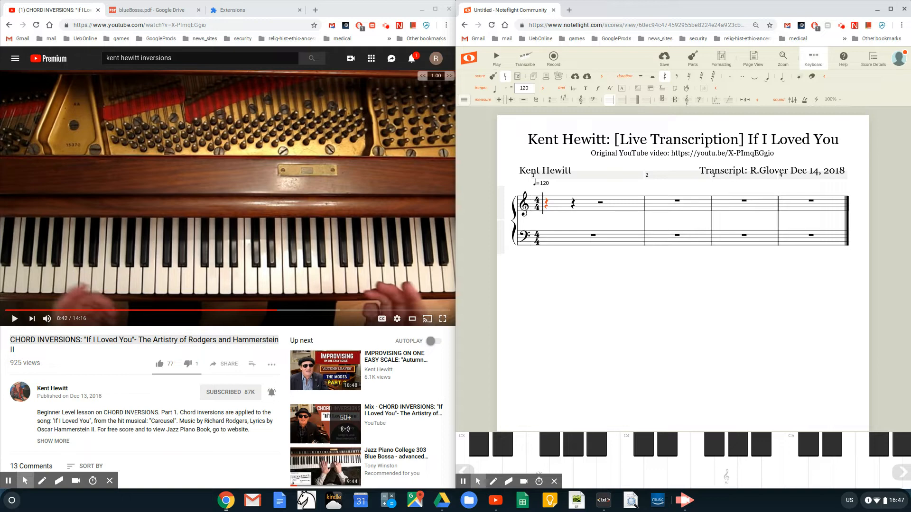
left_click(626, 461)
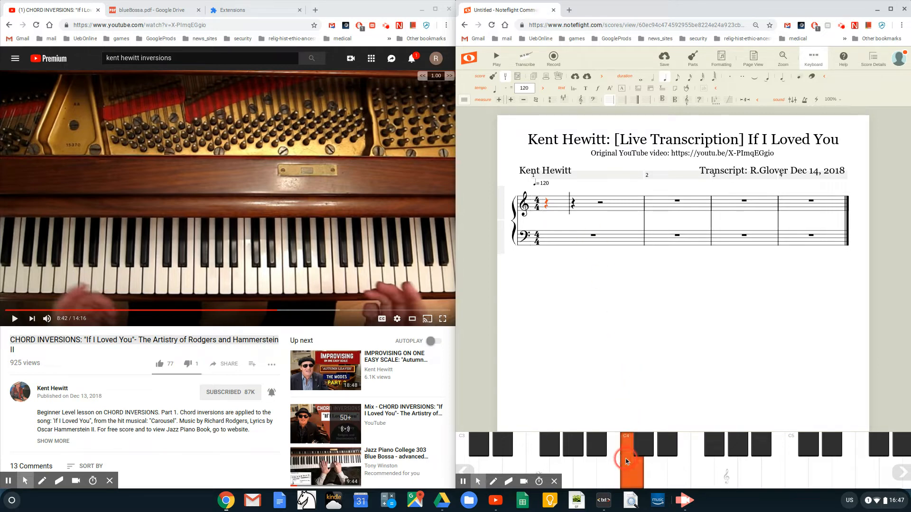
left_click(680, 463)
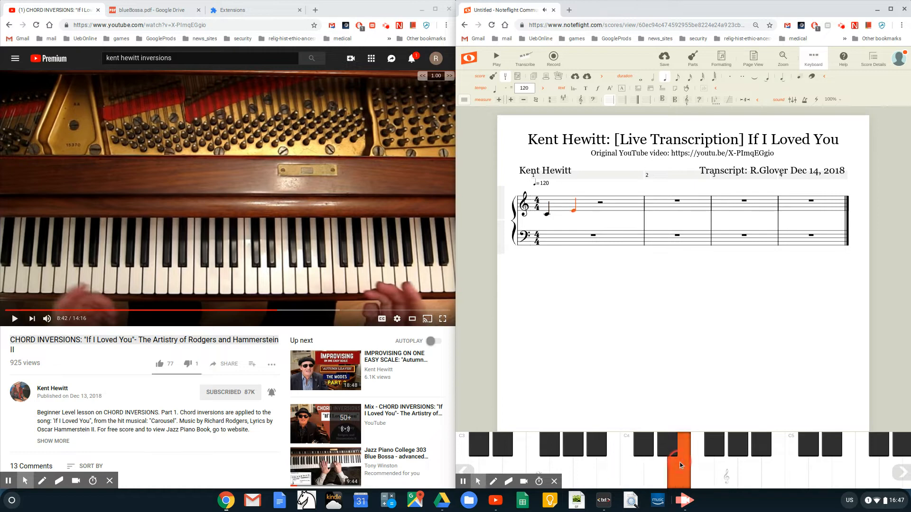
left_click(752, 464)
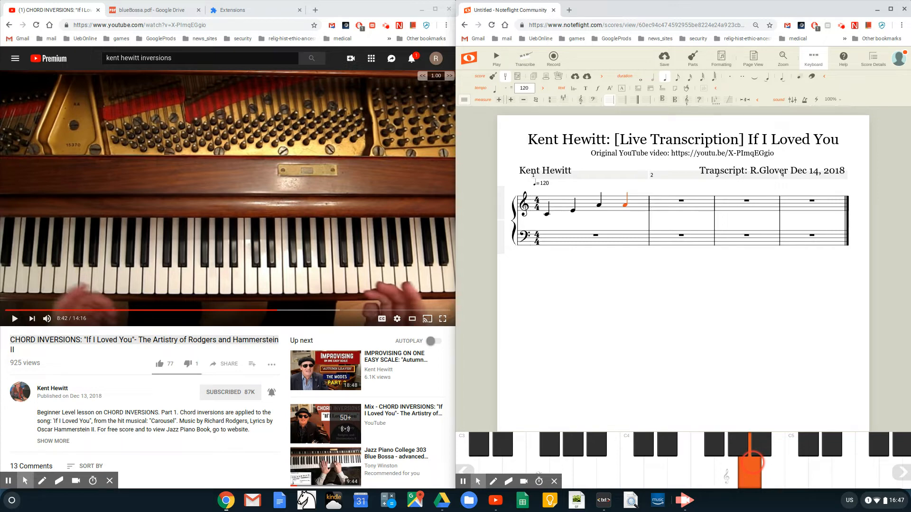
- Enter dotted quarters C5 and B4 and a quarter A4 in treble measure 2, and a dotted quarter G4 starting measure 3
left_click(794, 474)
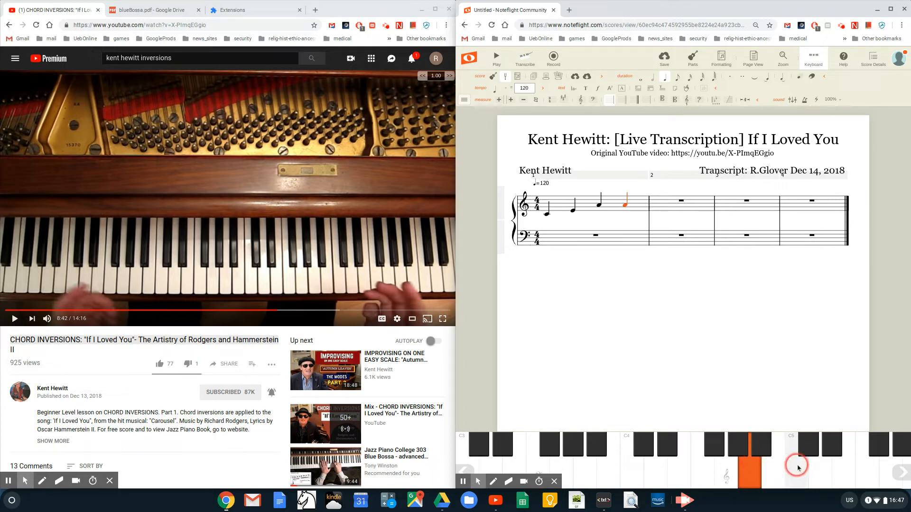
left_click(794, 478)
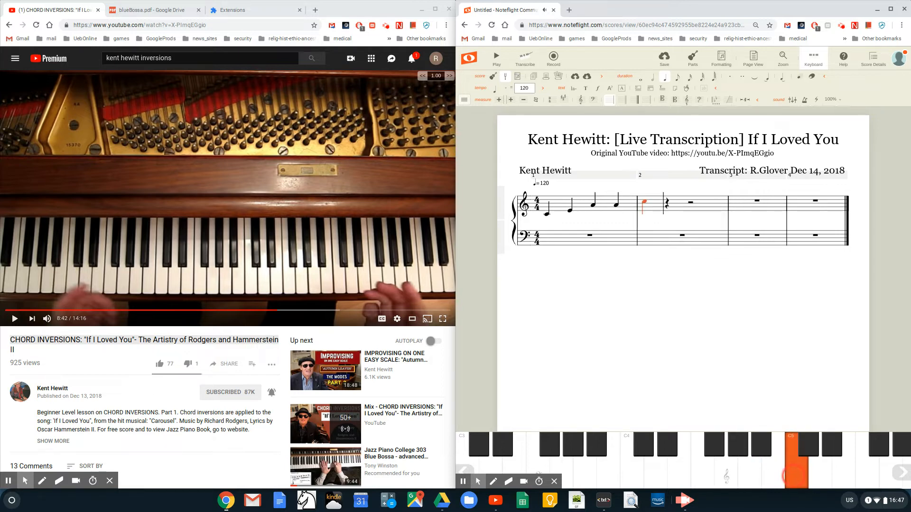
key("period")
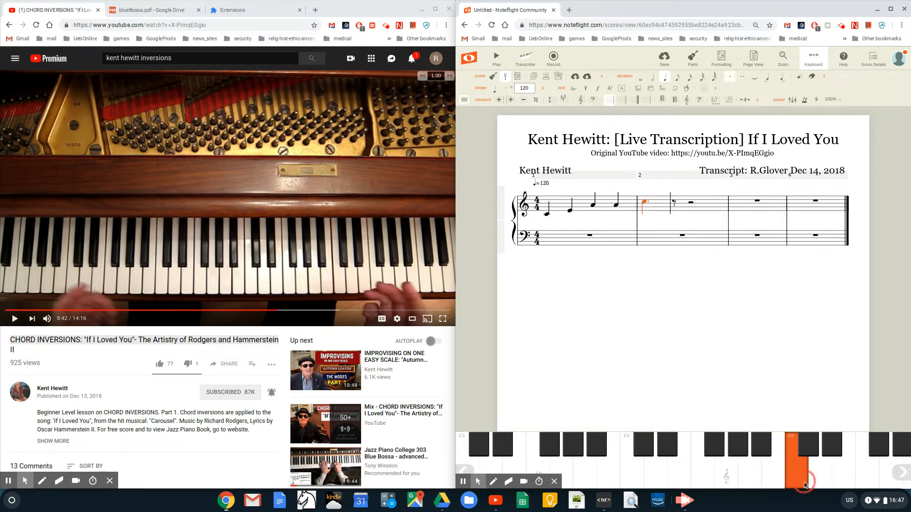
left_click(771, 472)
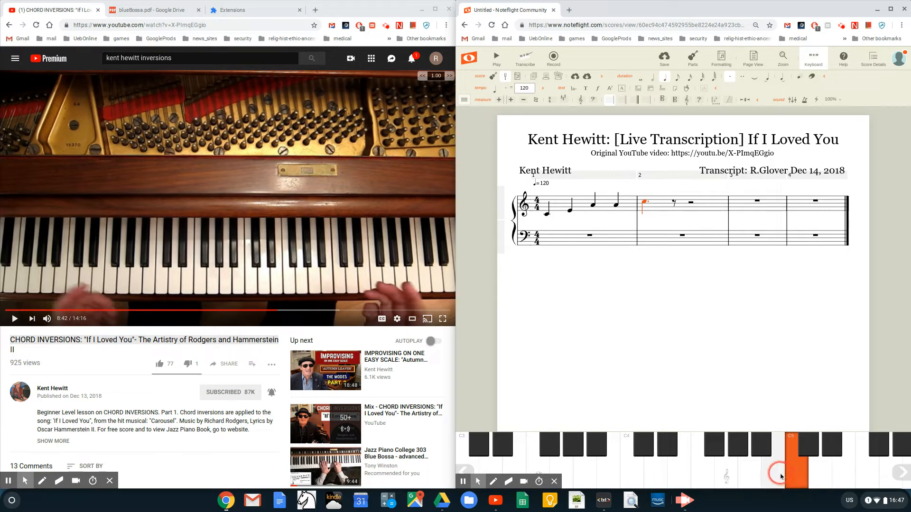
left_click(747, 472)
left_click(729, 472)
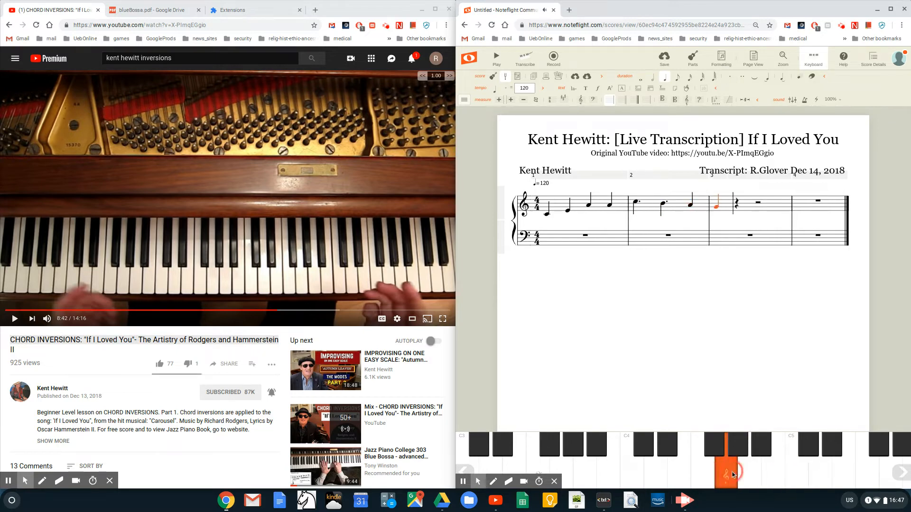
key("period")
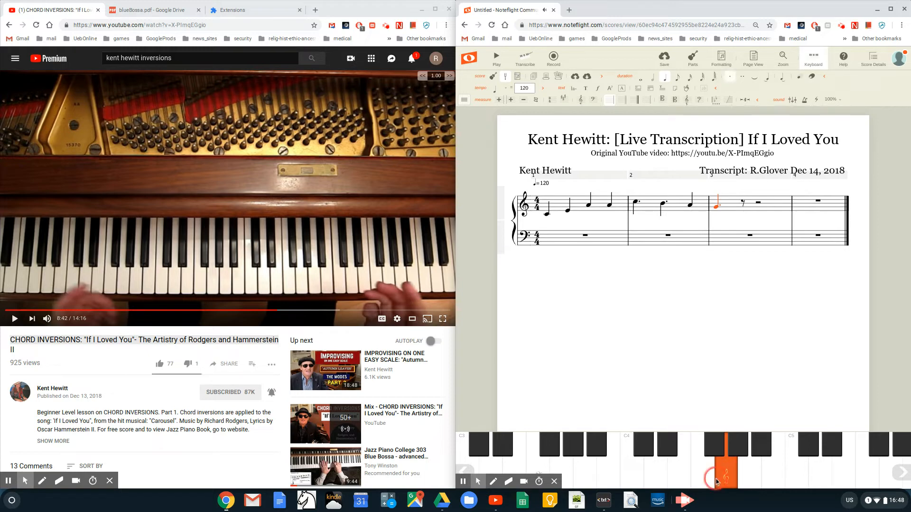
- Enter a dotted quarter F4 and quarter E4 in treble measure 3, and quarters D4 and C4 and a half note E4 in measure 4
left_click(702, 472)
key("period")
left_click(676, 473)
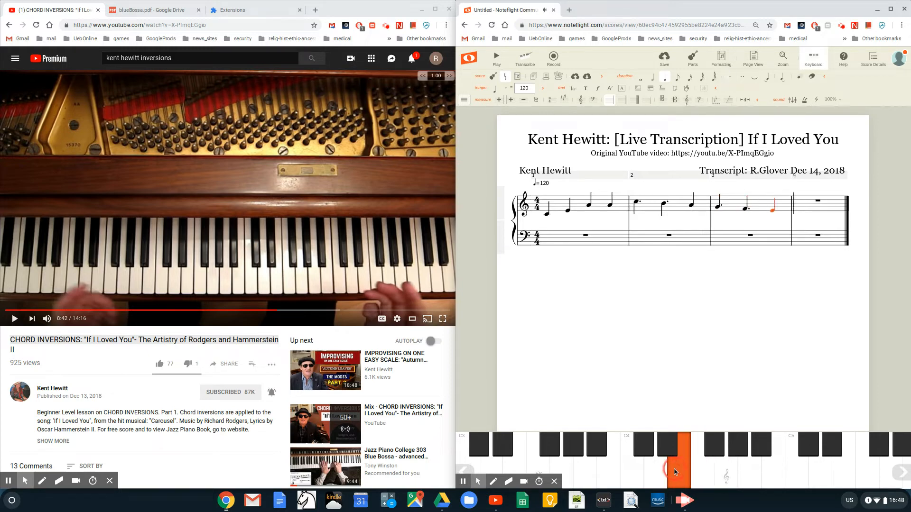
left_click(654, 472)
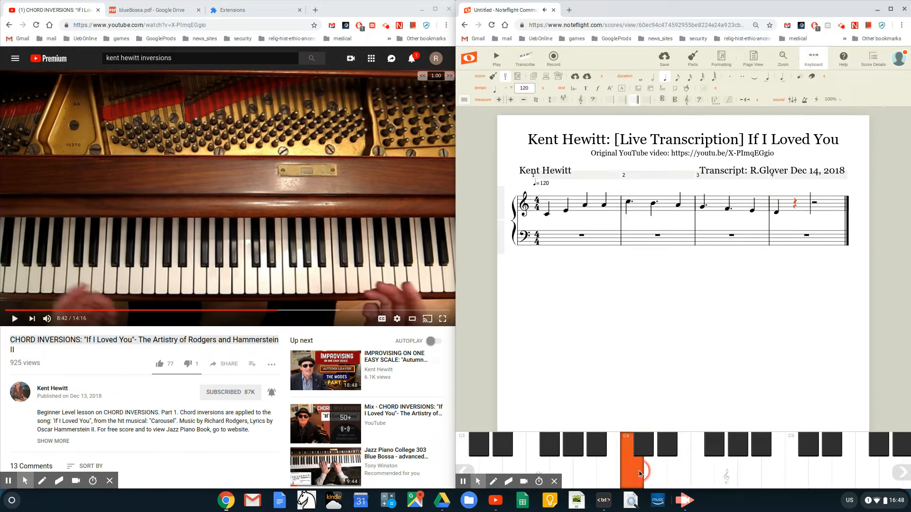
left_click(639, 473)
left_click(677, 467)
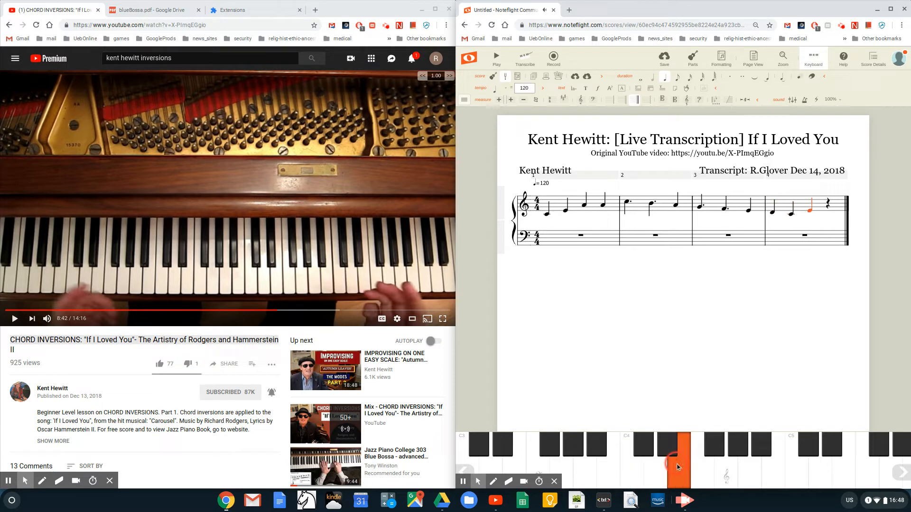
key("6")
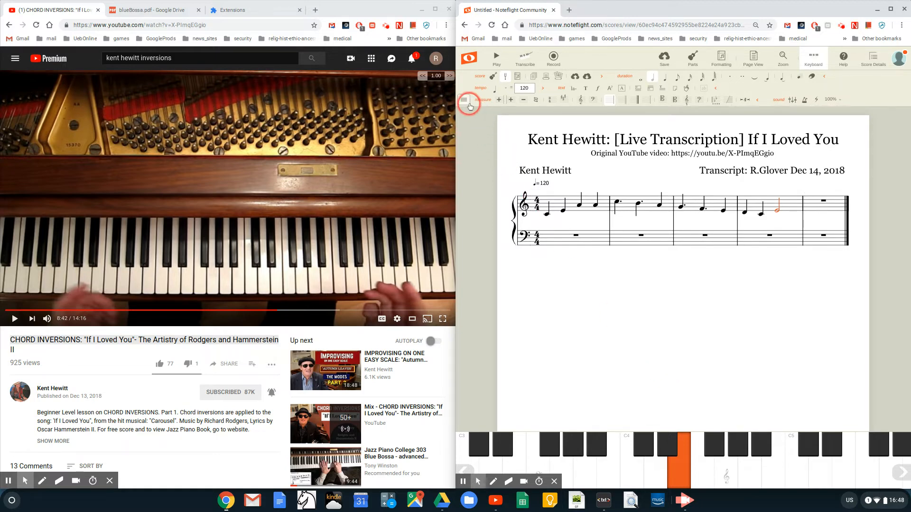
- Save the score with the treble melody entered
left_click(466, 101)
mouse_move(471, 114)
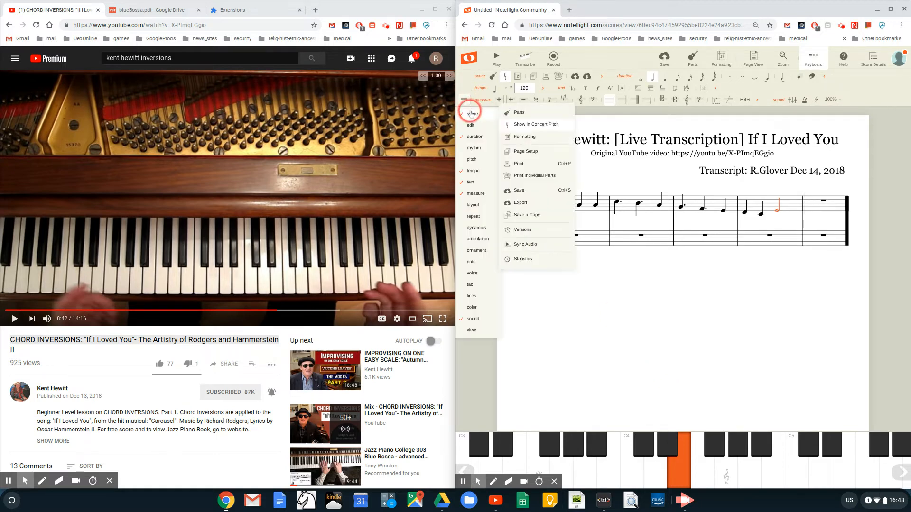
left_click(522, 192)
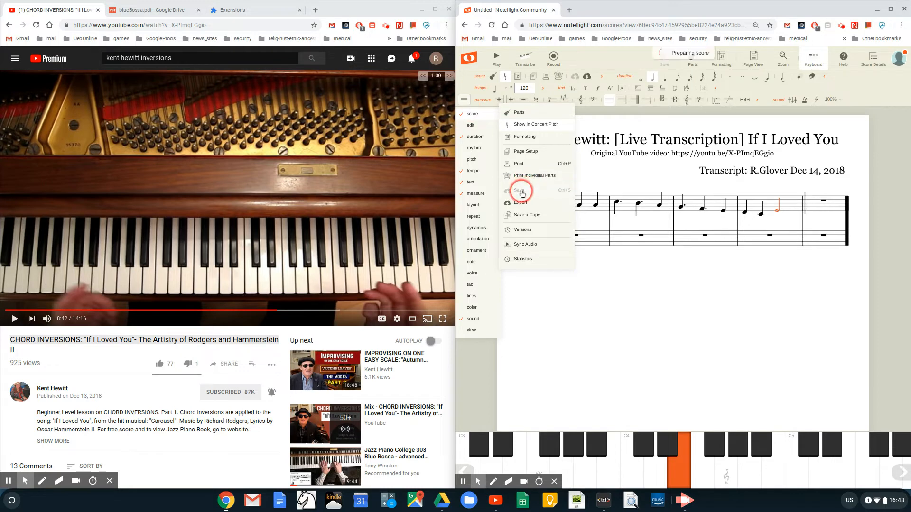
left_click(463, 99)
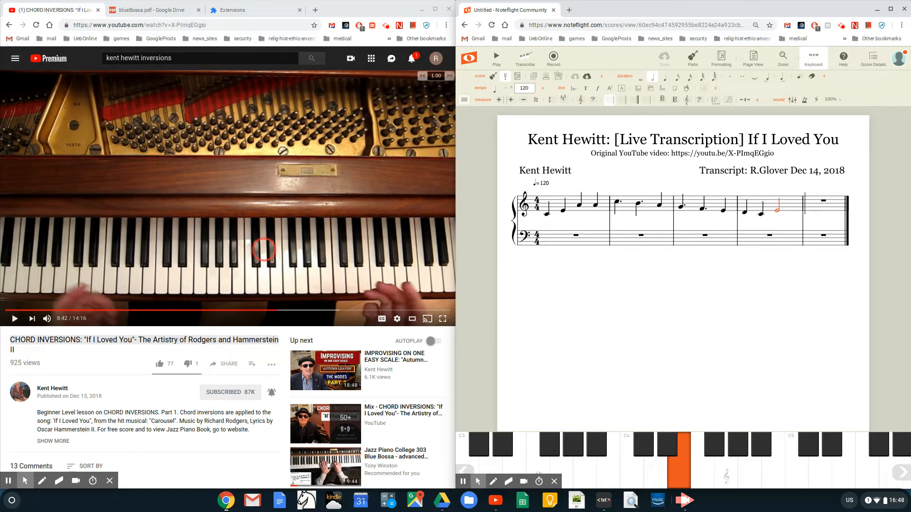
- Resume the lesson video and skip ahead to the left-hand accompaniment passage around 9:40
left_click(264, 250)
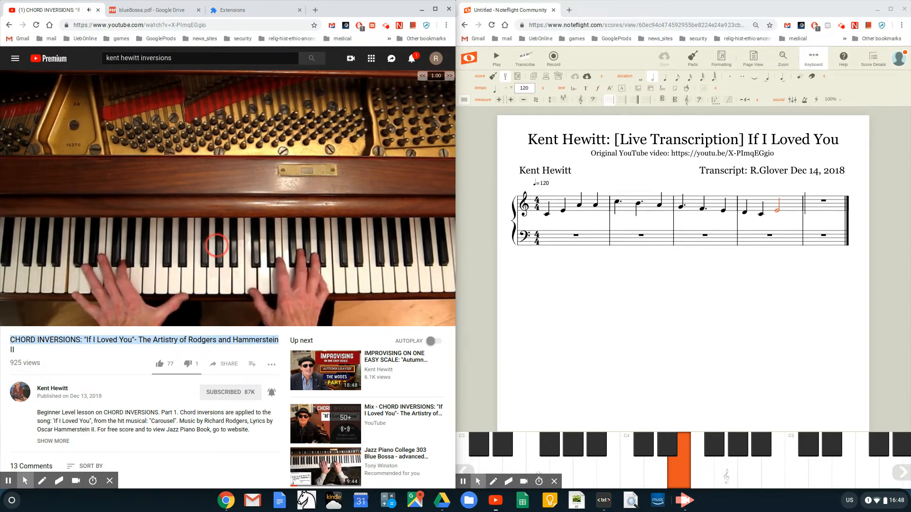
key("Right")
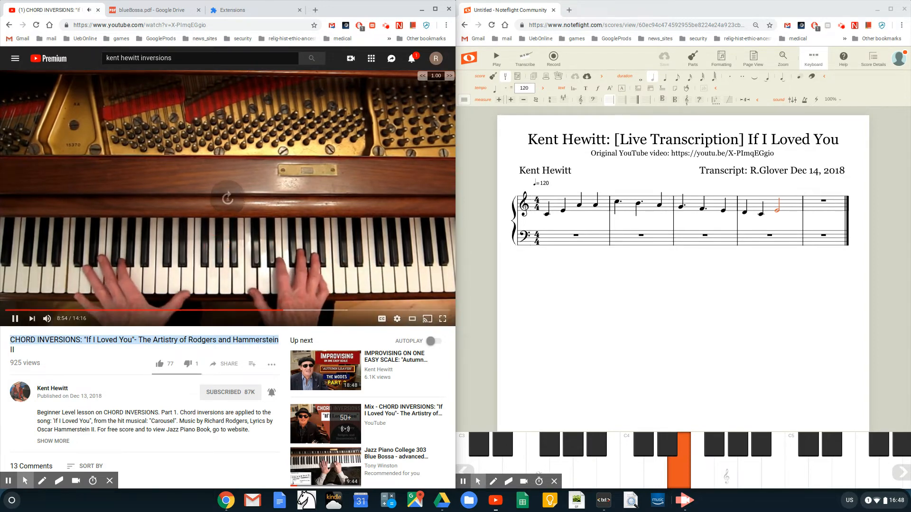
key("Right")
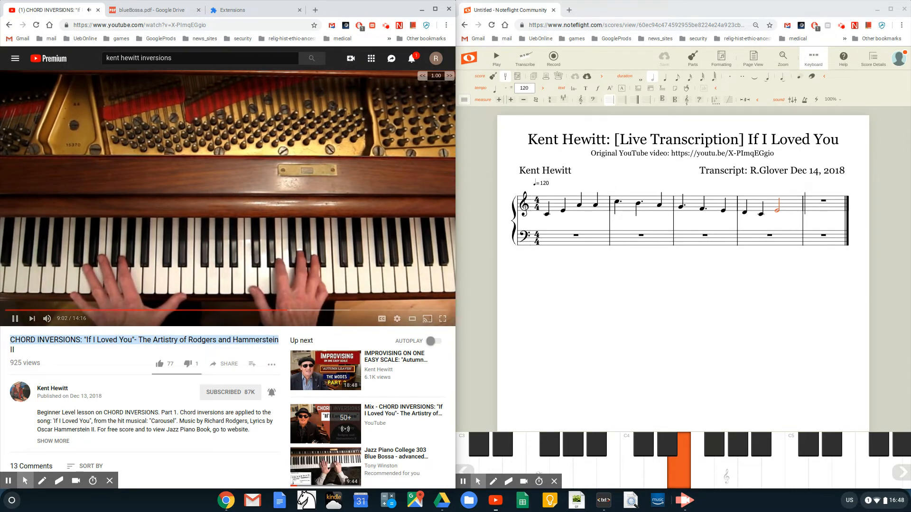
key("Right")
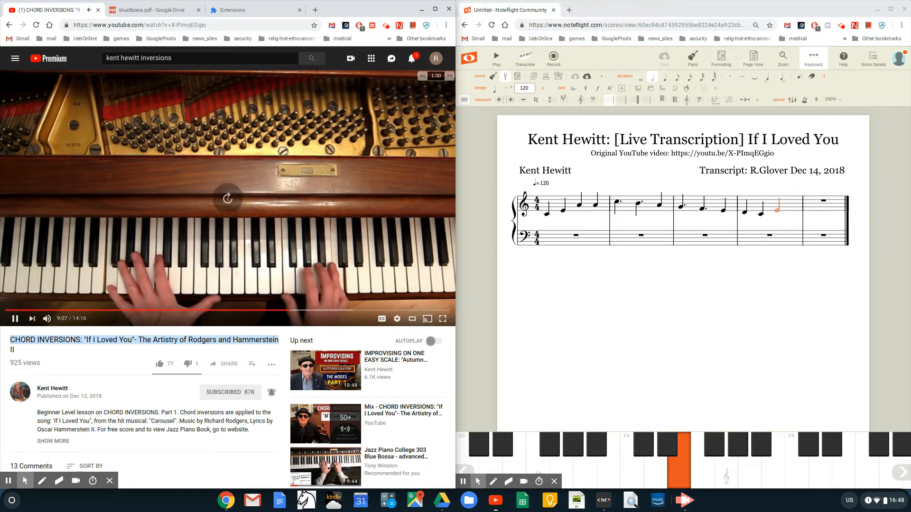
key("Right")
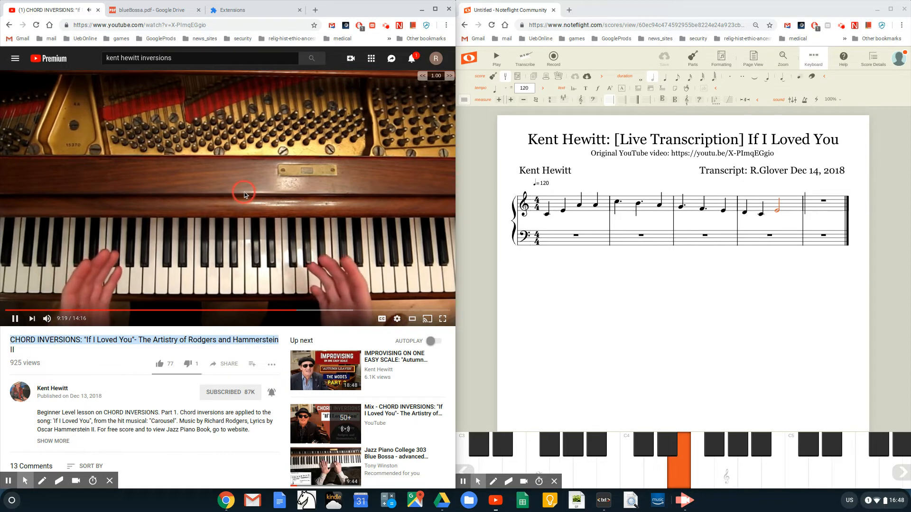
key("Right")
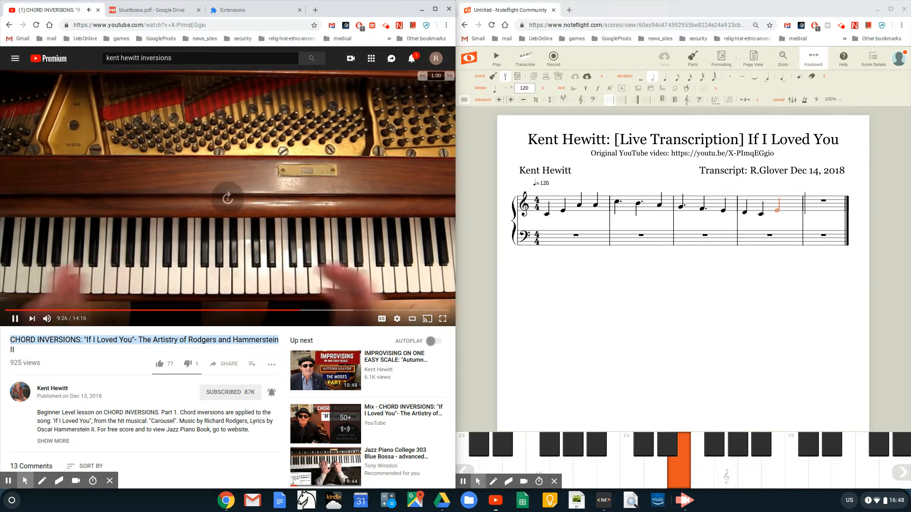
key("Right")
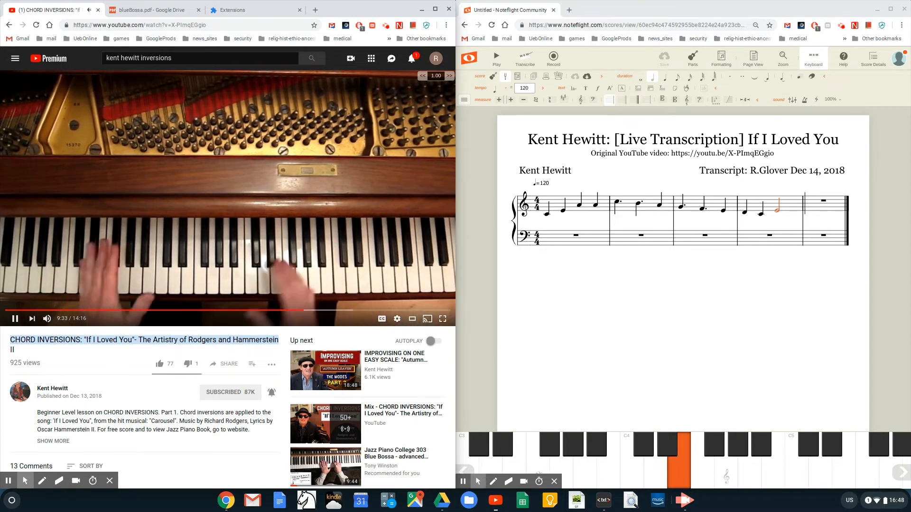
key("Right")
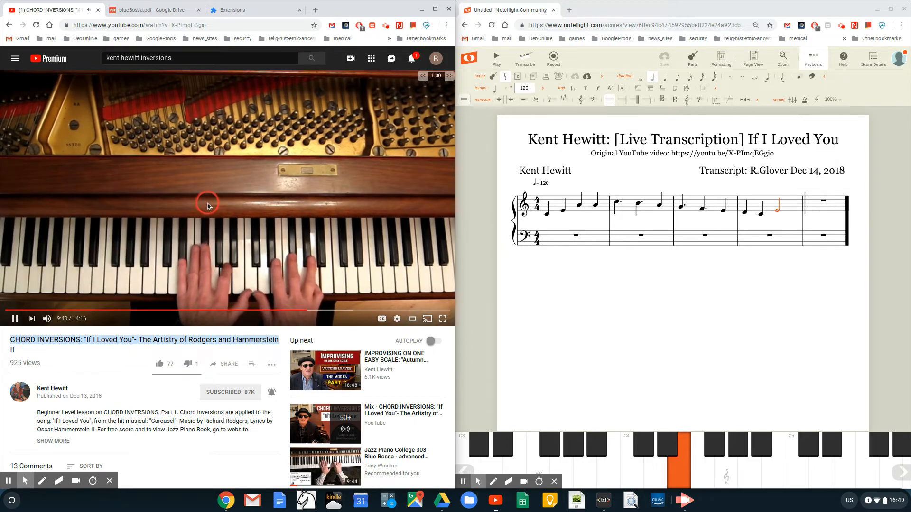
- Slow the lesson video to 0.60 speed, replay the passage and pause it at 9:36
left_click(423, 76)
left_click(422, 76)
left_click(423, 76)
left_click(423, 76)
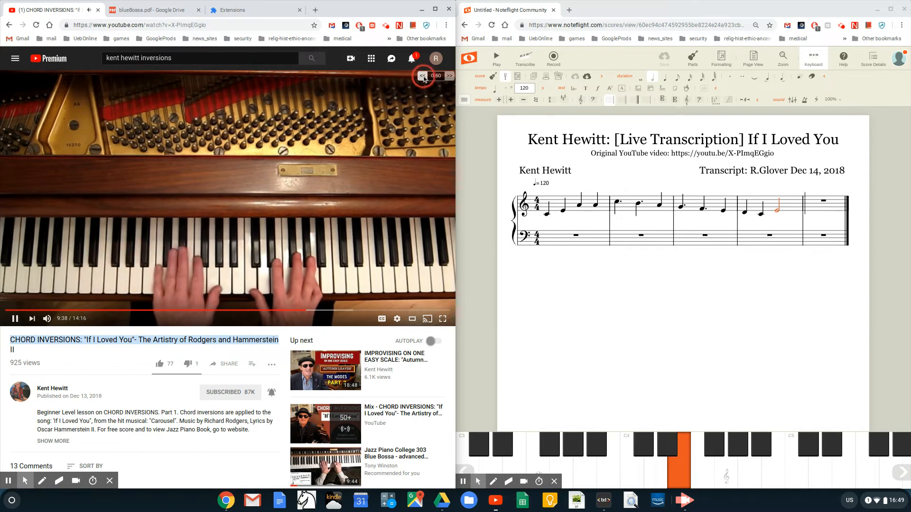
key("Left")
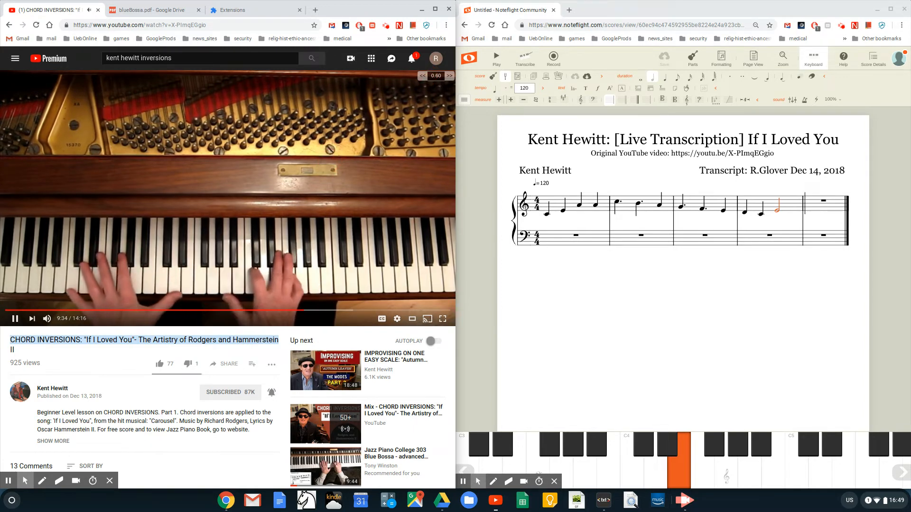
left_click(272, 186)
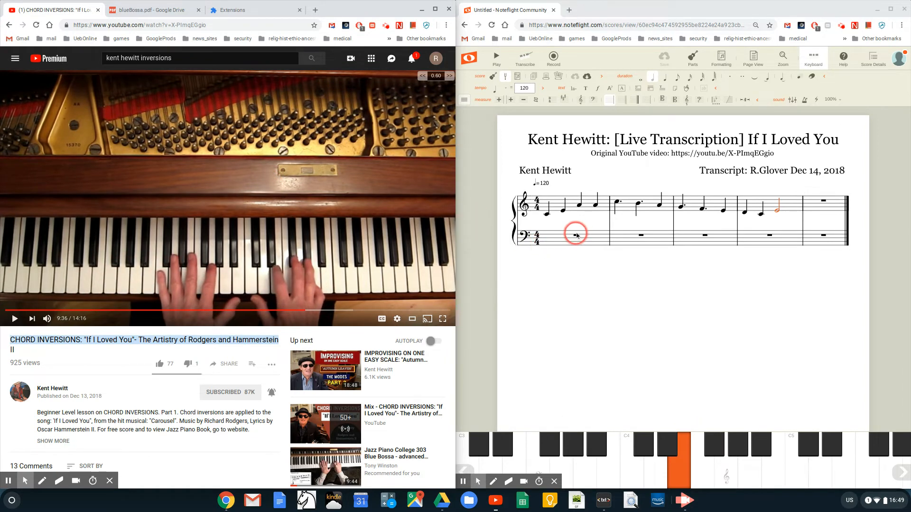
- Enter eighth notes C3, G3 and E4 at the start of the bass staff's first measure
left_click(577, 237)
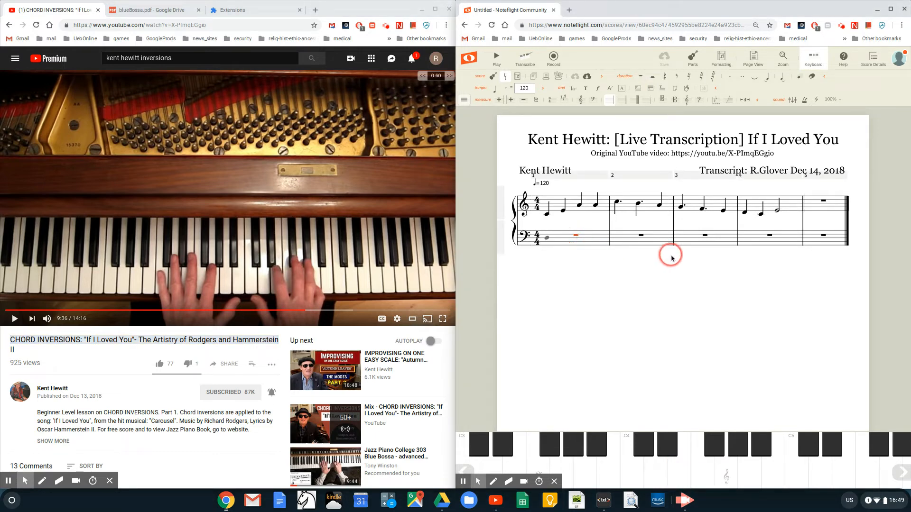
key("r")
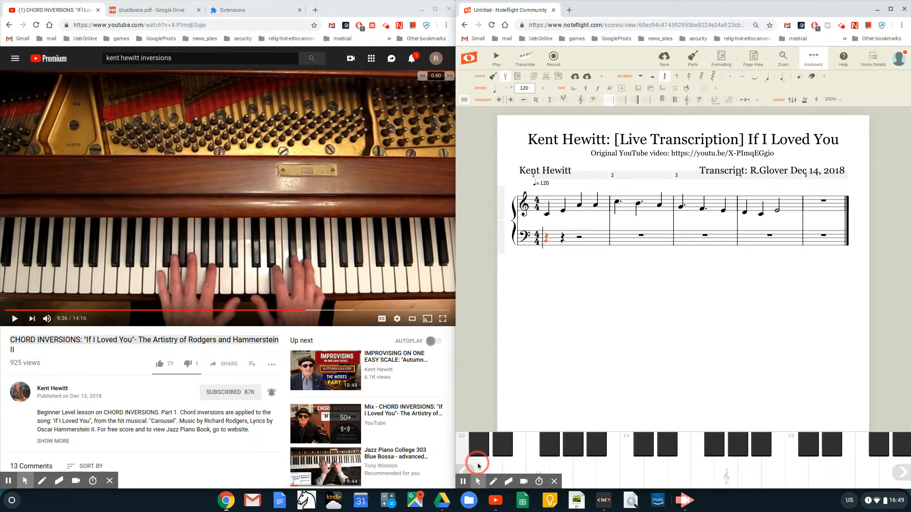
left_click(477, 466)
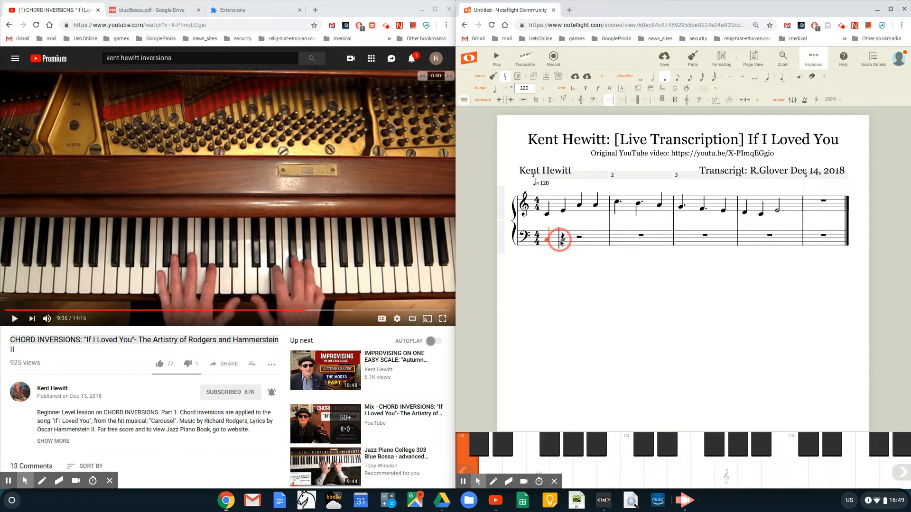
key("4")
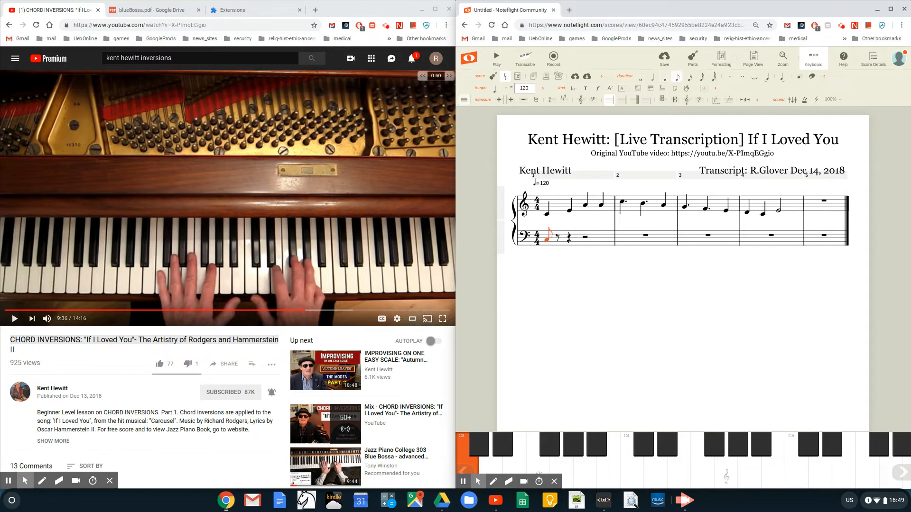
key("Right")
left_click(561, 465)
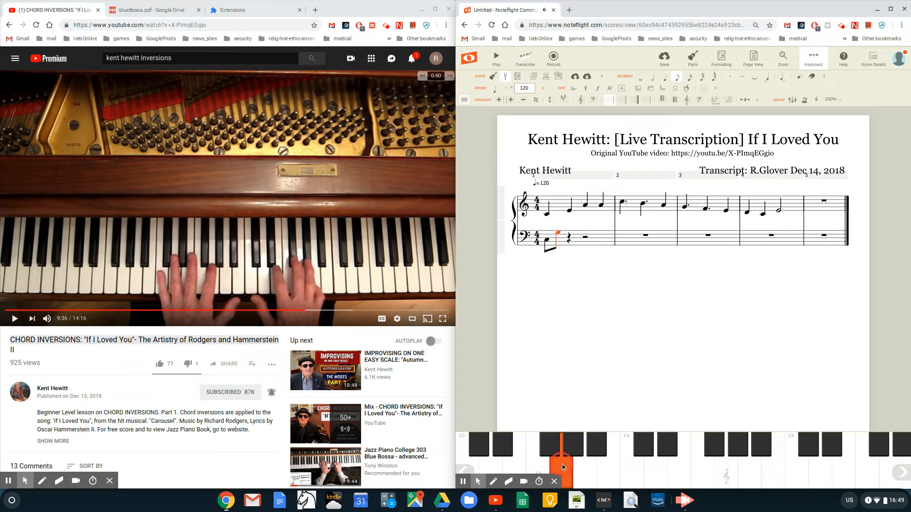
left_click(612, 463)
left_click(682, 465)
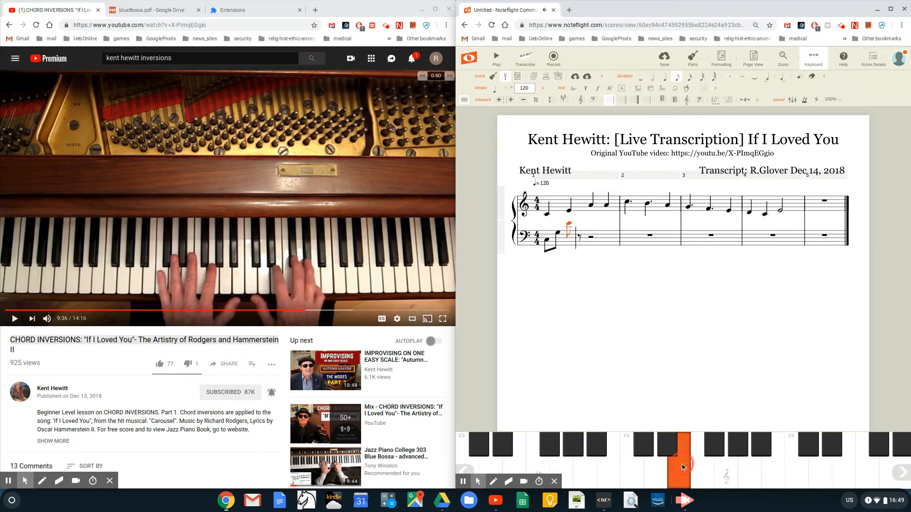
- Play back the score from the beginning and stop it in measure 2
left_click(617, 354)
left_click(537, 203)
left_click(538, 204)
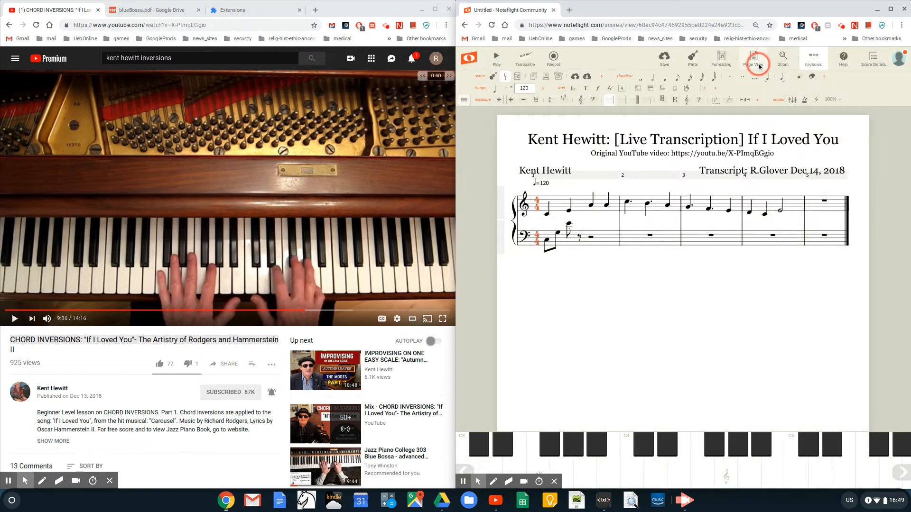
left_click(757, 62)
left_click(672, 78)
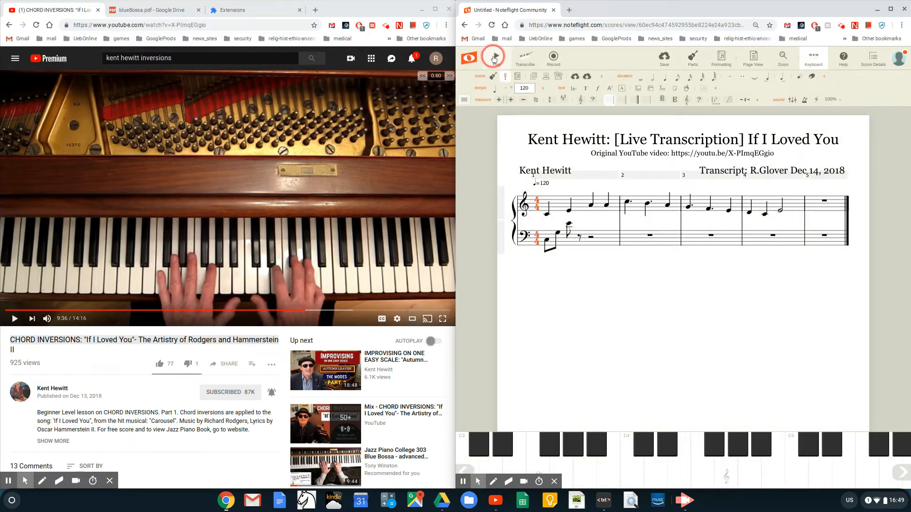
left_click(496, 57)
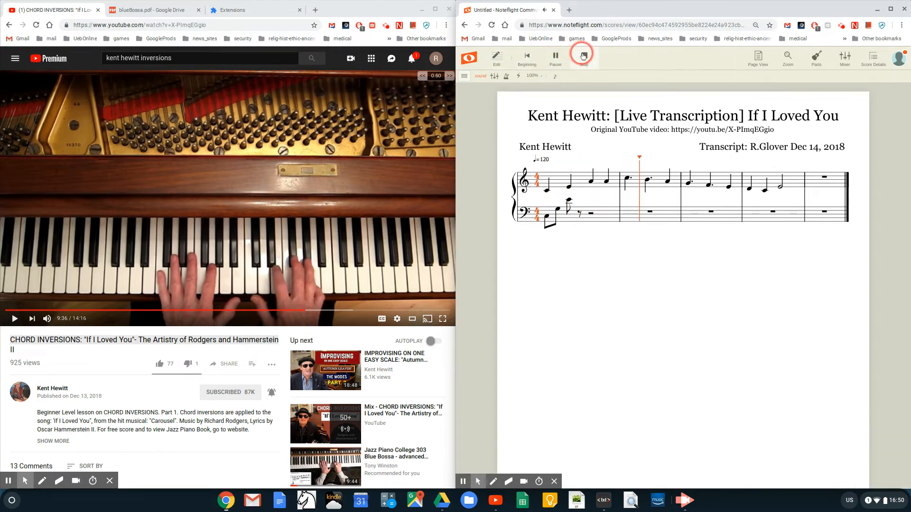
left_click(584, 56)
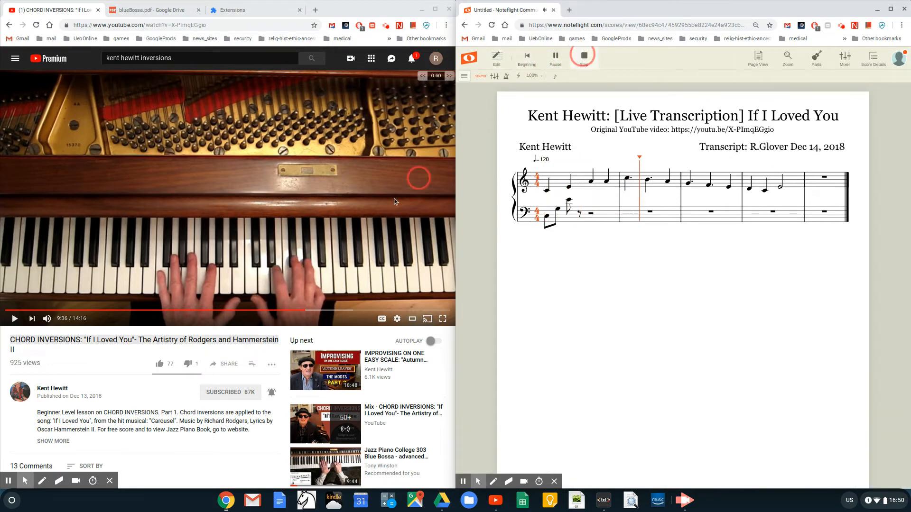
- Replay the lesson video passage, slow it to 0.50 speed and pause at 9:37
left_click(227, 254)
key("Left")
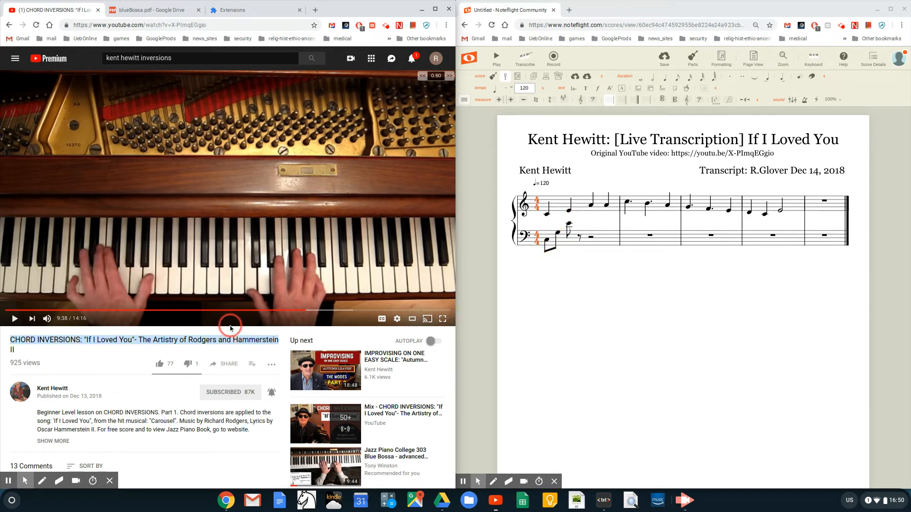
left_click(228, 198)
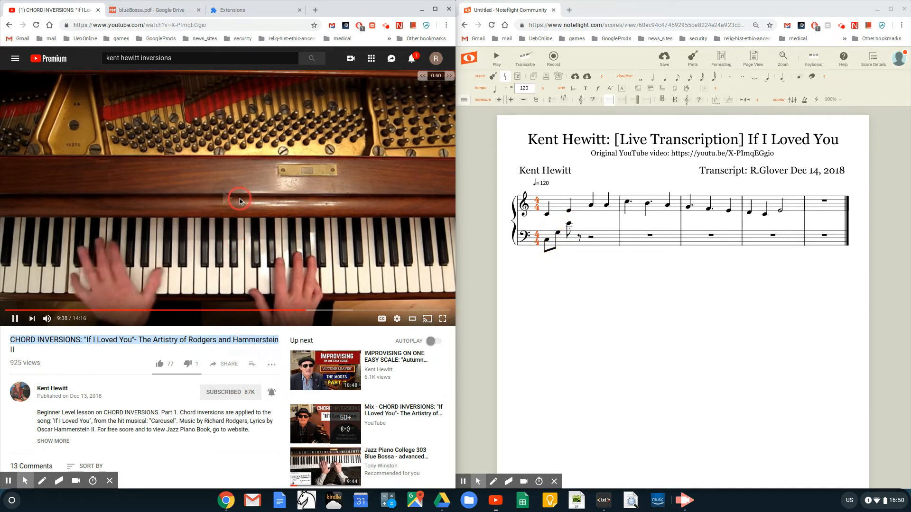
left_click(422, 76)
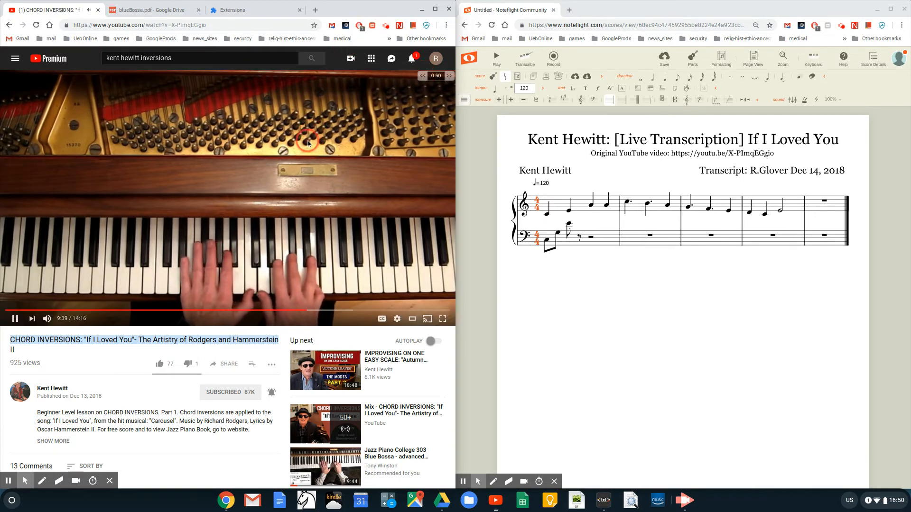
key("Left")
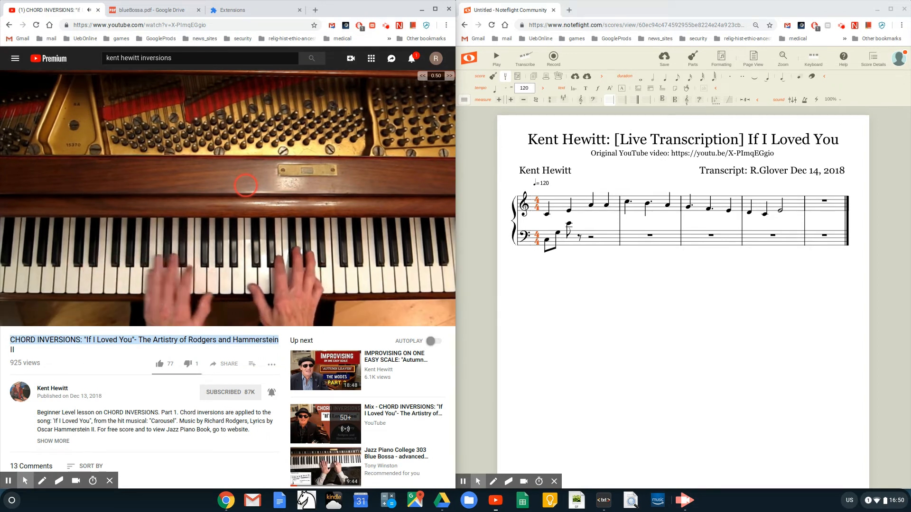
left_click(246, 185)
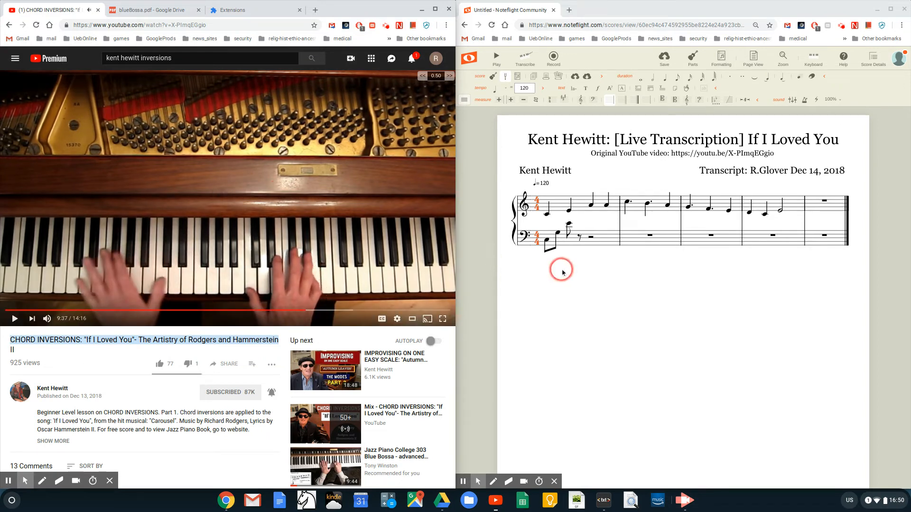
- Change the third bass note in measure 1, E4, to a quarter note
left_click(570, 224)
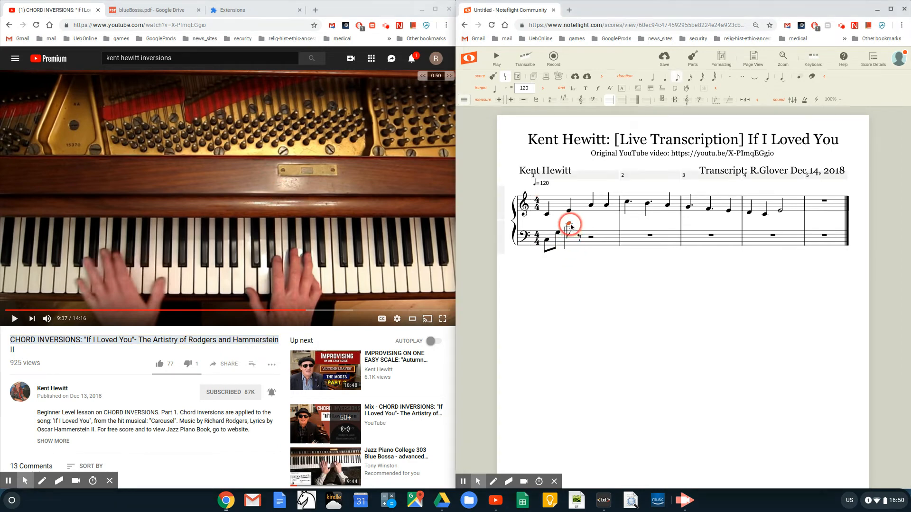
key("5")
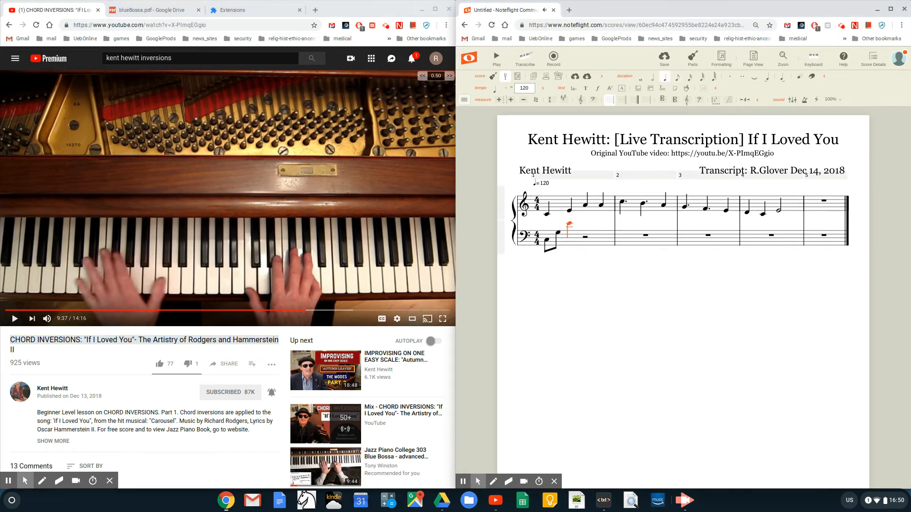
- Add an eighth note E4 as the fourth note in measure 1 of the bass staff
key("Right")
key("4")
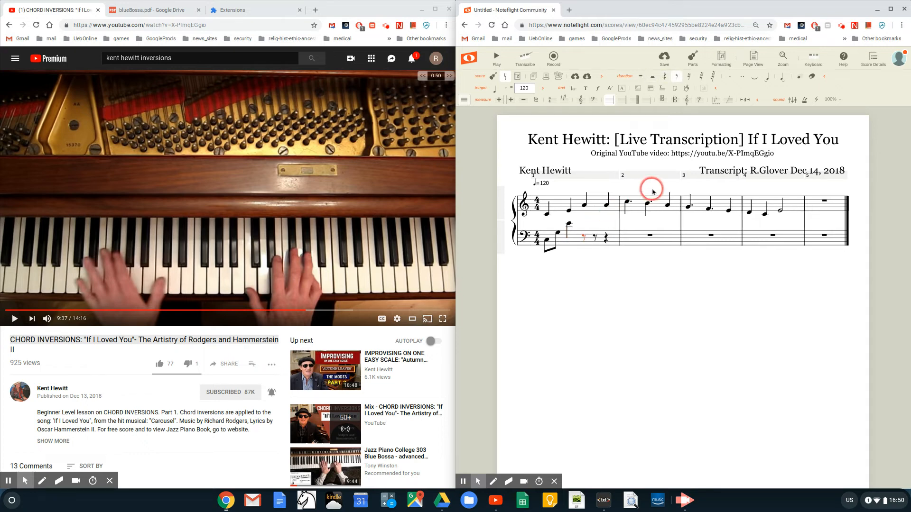
left_click(813, 57)
left_click(678, 470)
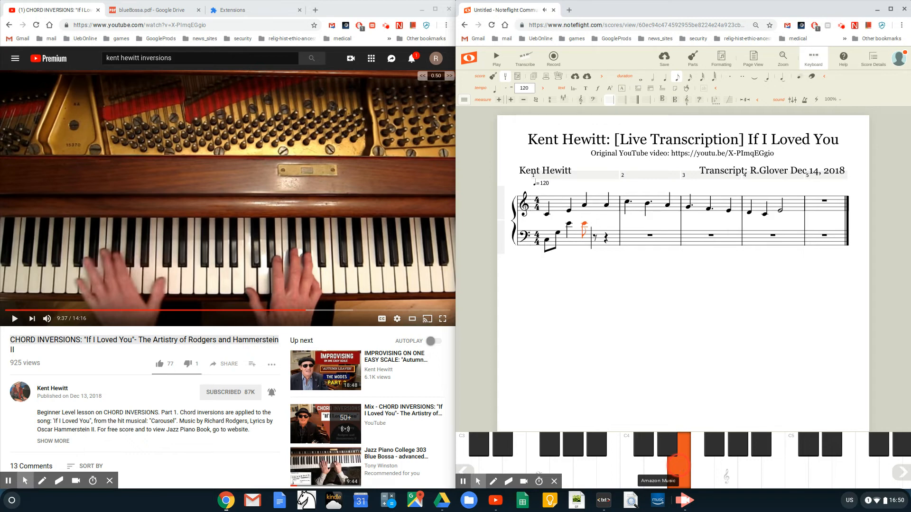
- Replay the lesson video passage from about 9:33 and pause it at 9:37 to check the left-hand notes
left_click(303, 200)
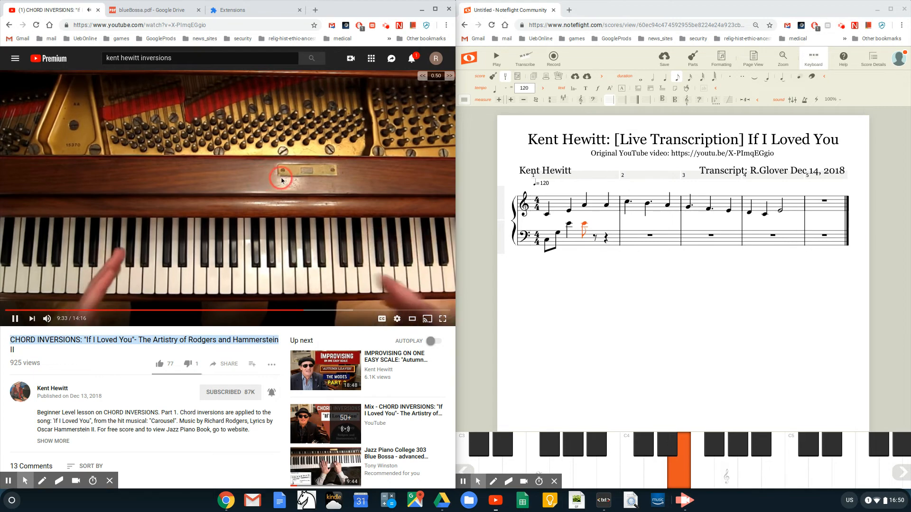
key("Left")
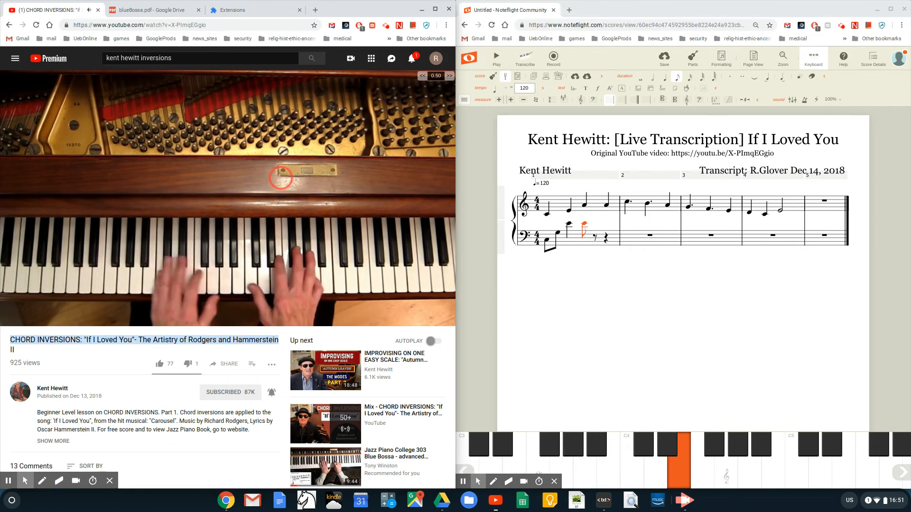
left_click(281, 178)
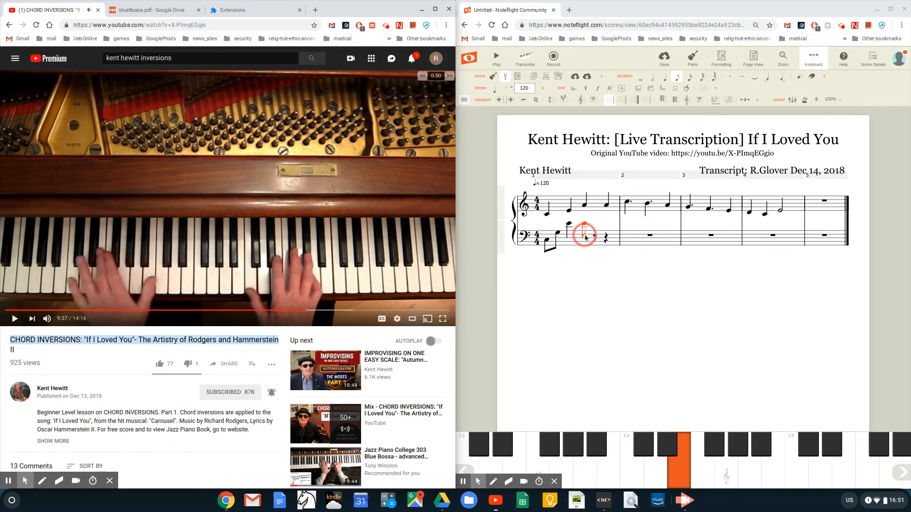
- Change the third bass note in measure 1 to G4 and the fourth to C4
left_click(569, 224)
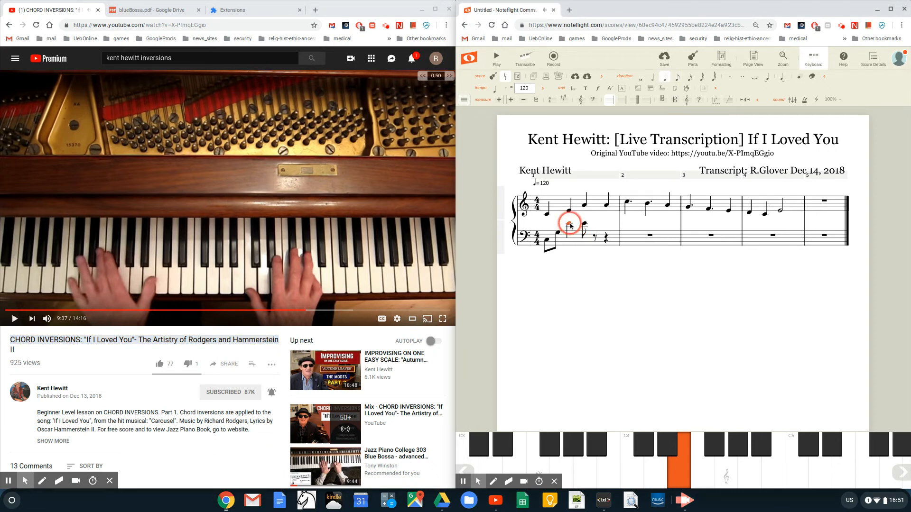
key("Up")
key("Up")
key("Up")
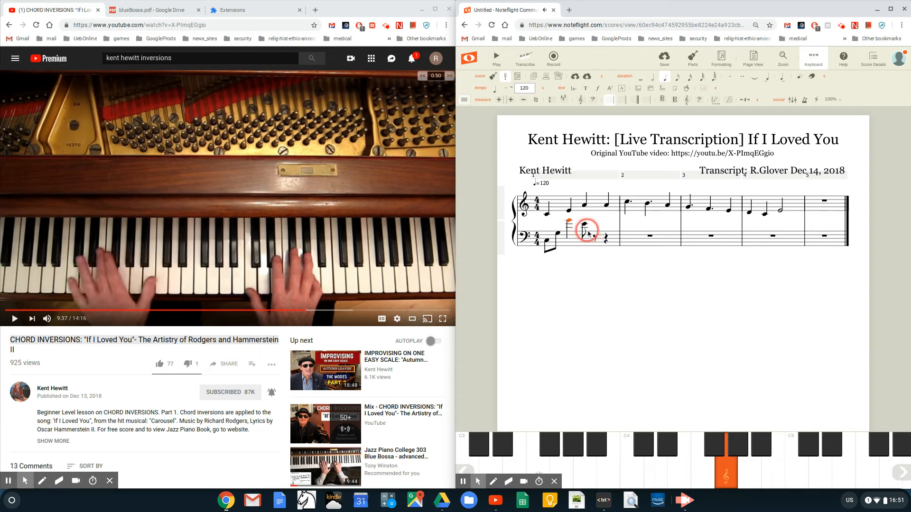
left_click(585, 226)
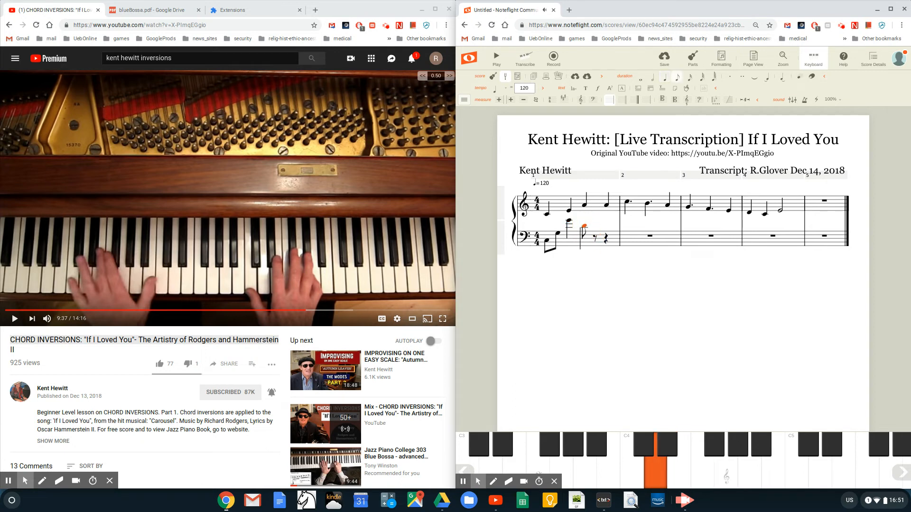
key("Down")
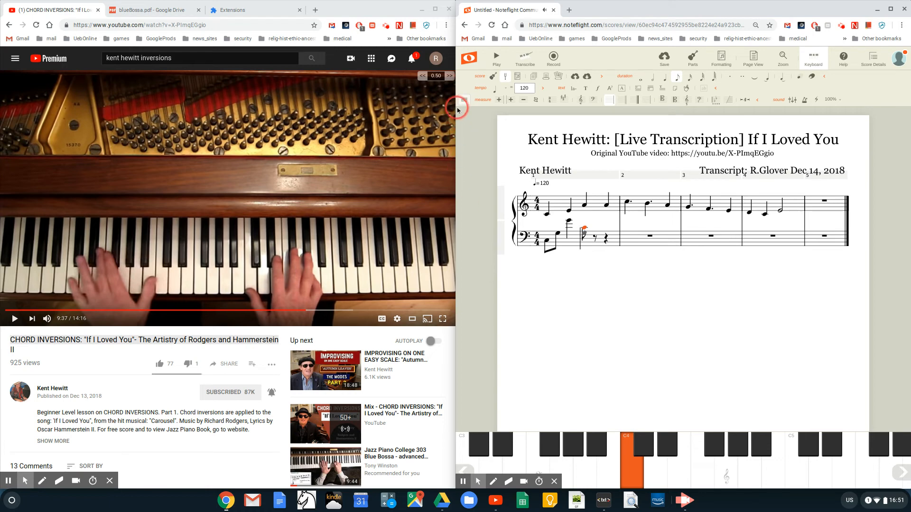
left_click(459, 171)
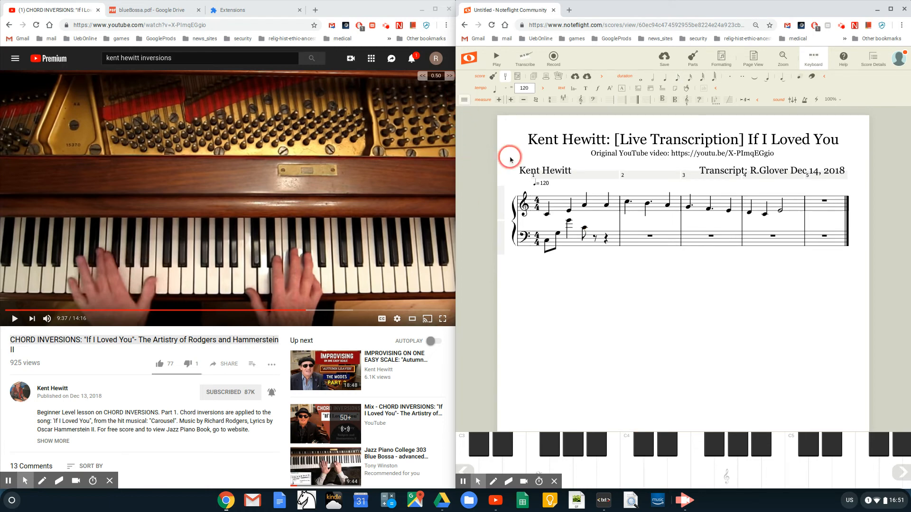
- Play back the score from the beginning to check the changed bass notes, and stop playback
left_click(496, 56)
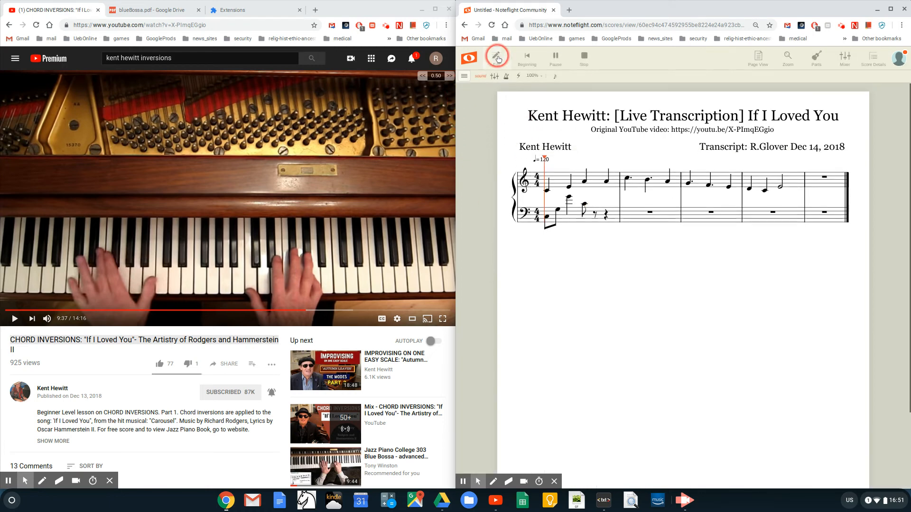
left_click(584, 57)
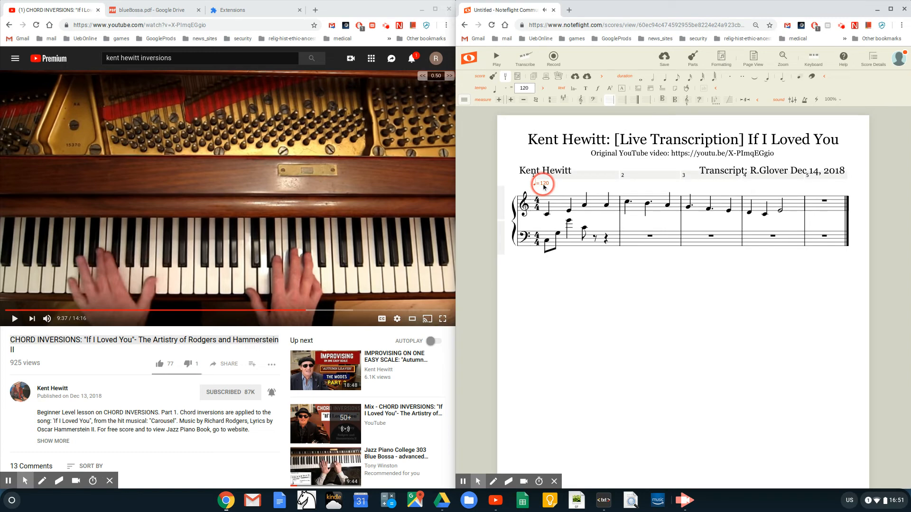
- Set the opening tempo to 90 and delete the extra 120 tempo marking at measure 2
left_click(530, 89)
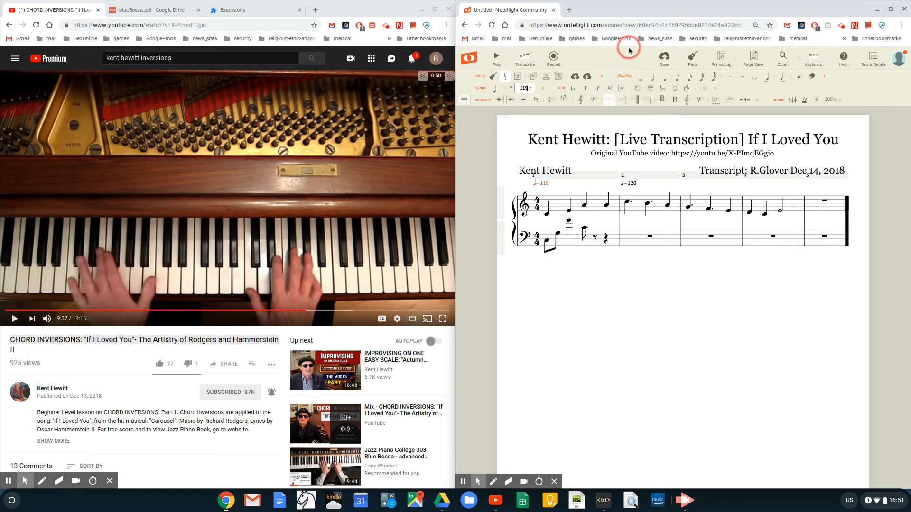
key("BackSpace")
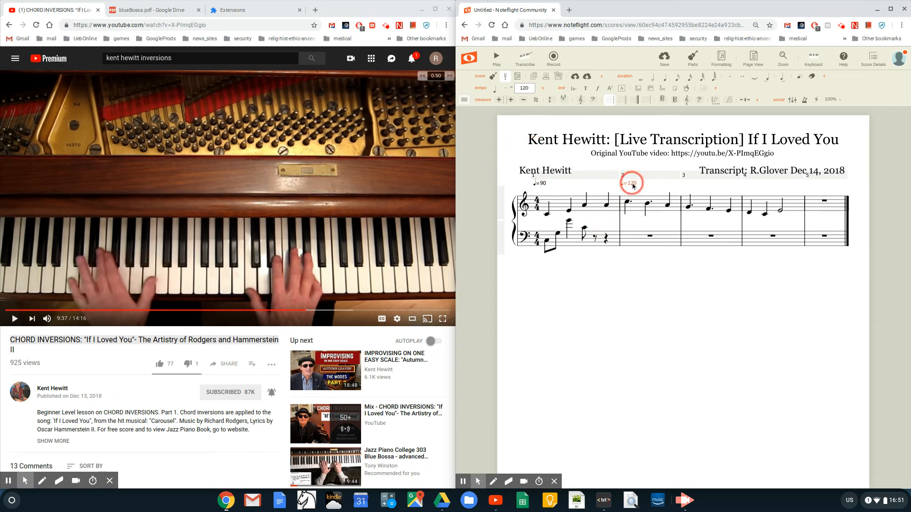
key("Delete")
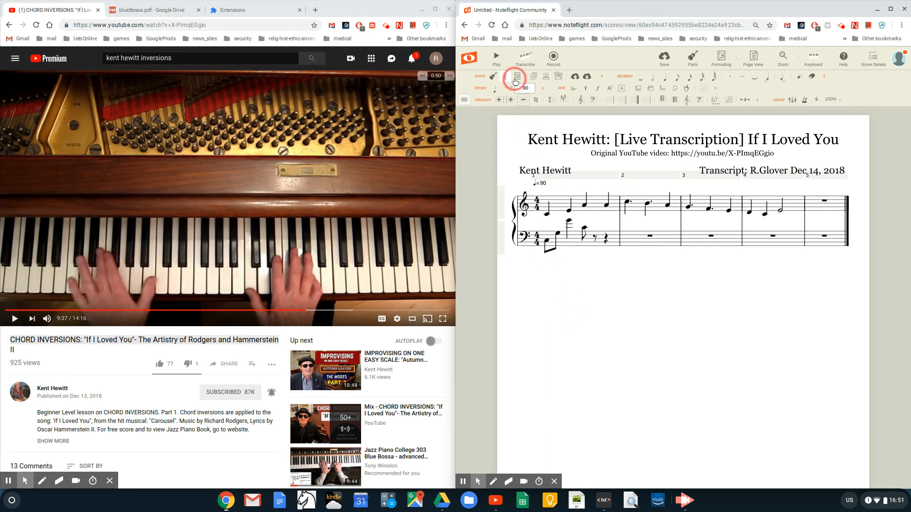
- Play back the score at the slower tempo and stop it
left_click(496, 57)
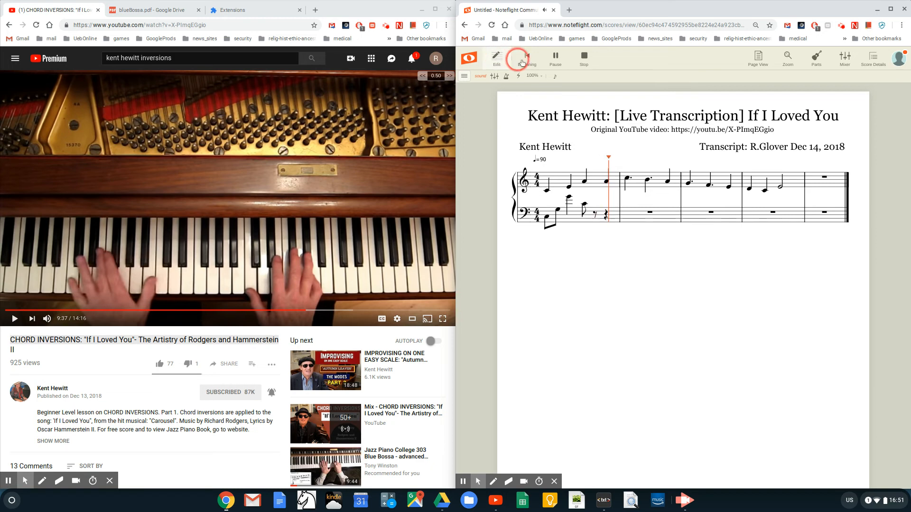
left_click(584, 57)
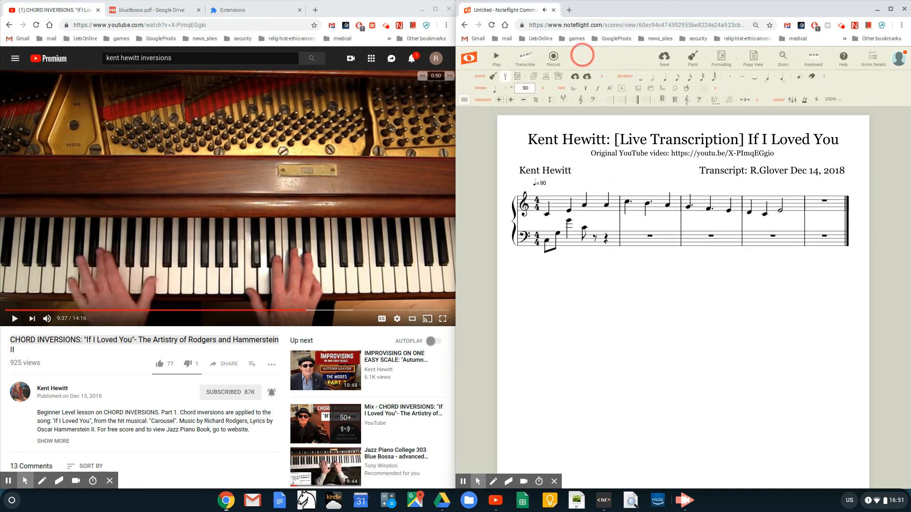
- Review the score's available export formats and close the Export Score dialog without exporting
left_click(464, 99)
mouse_move(471, 114)
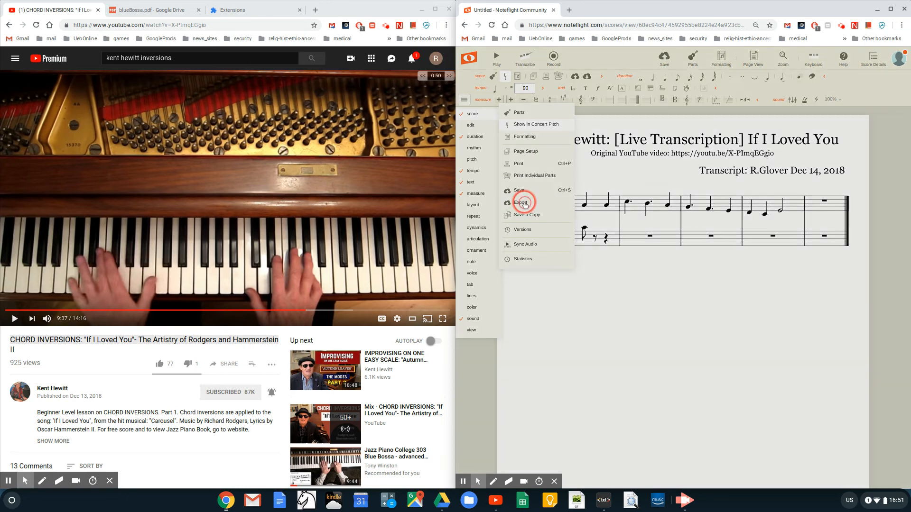
left_click(522, 203)
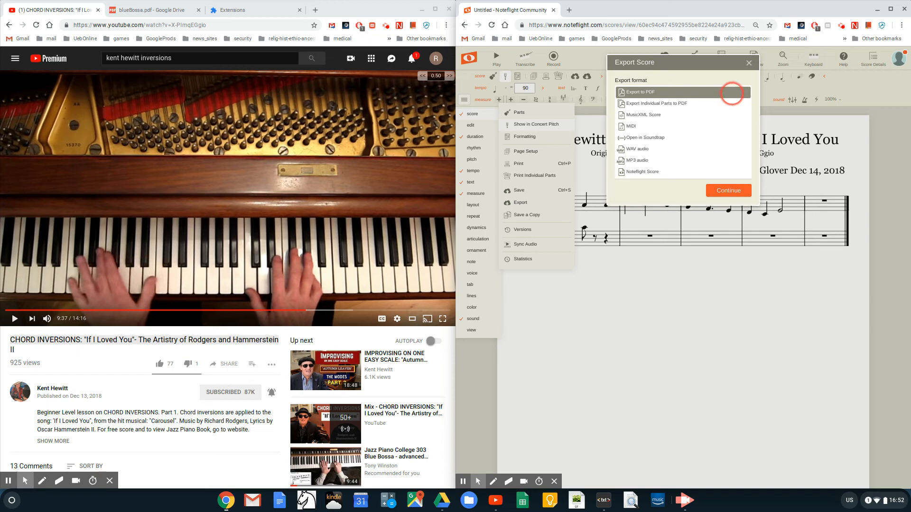
left_click(748, 64)
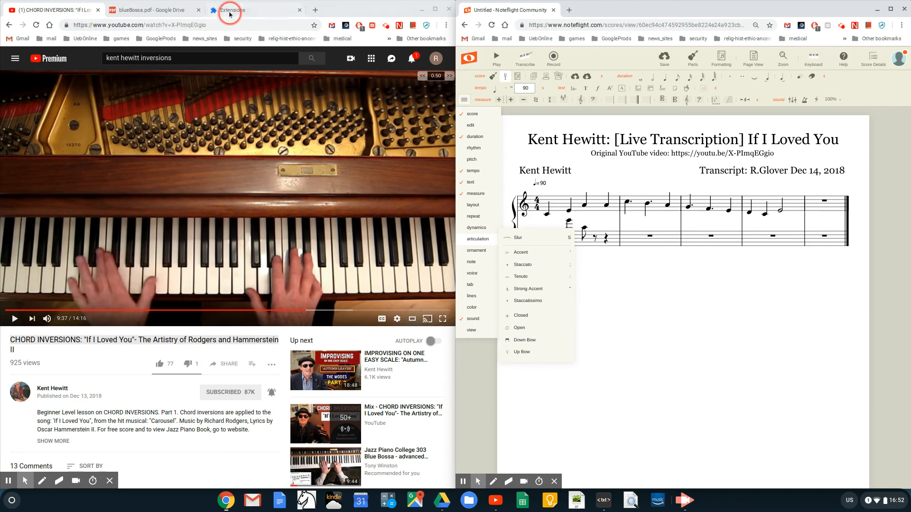
- Switch to the Chrome Extensions page and examine the installed extensions, including Youtube Playback Speed Control
left_click(243, 6)
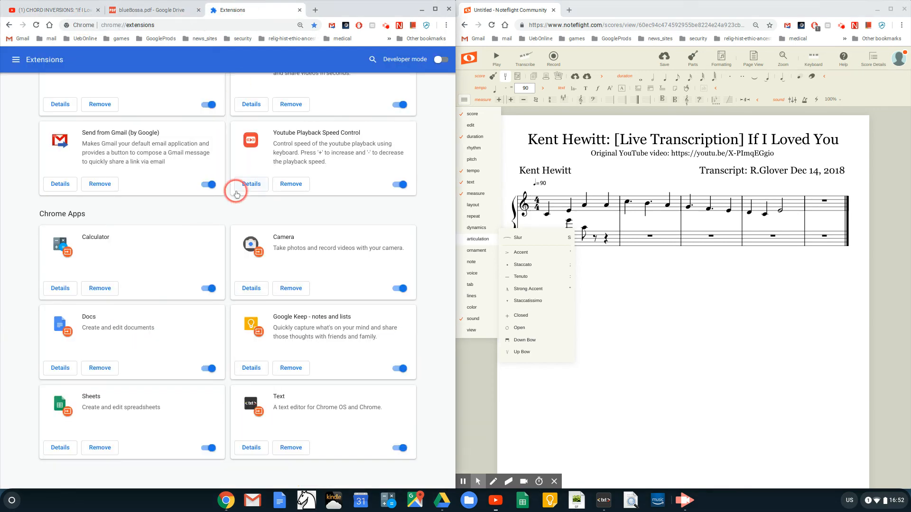
scroll(237, 194, "up", 6)
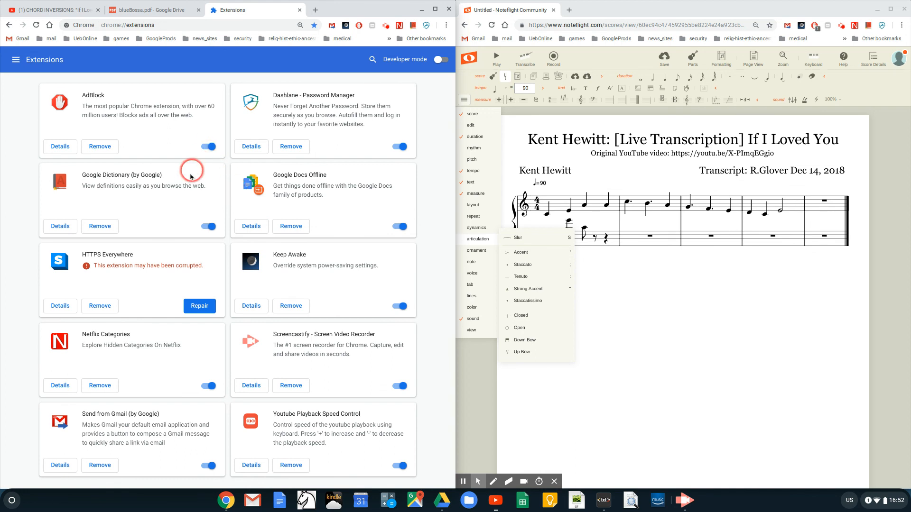
scroll(264, 178, "down", 3)
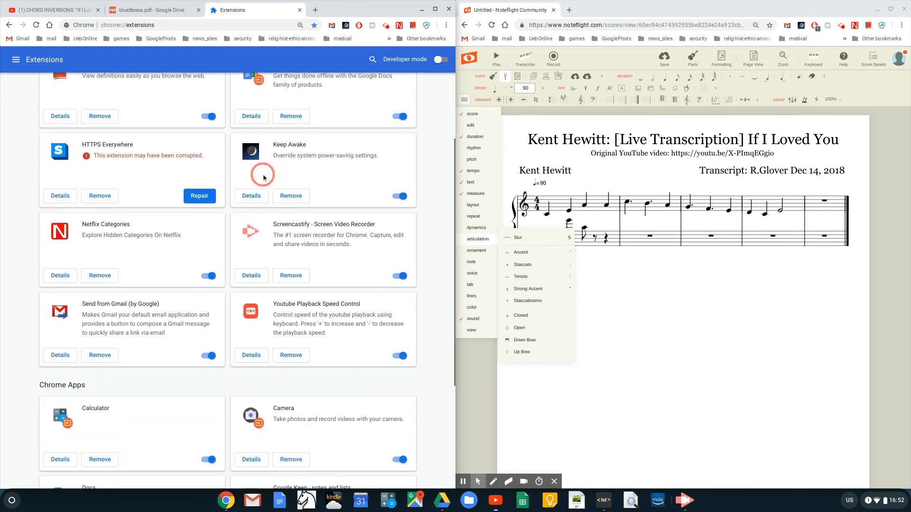